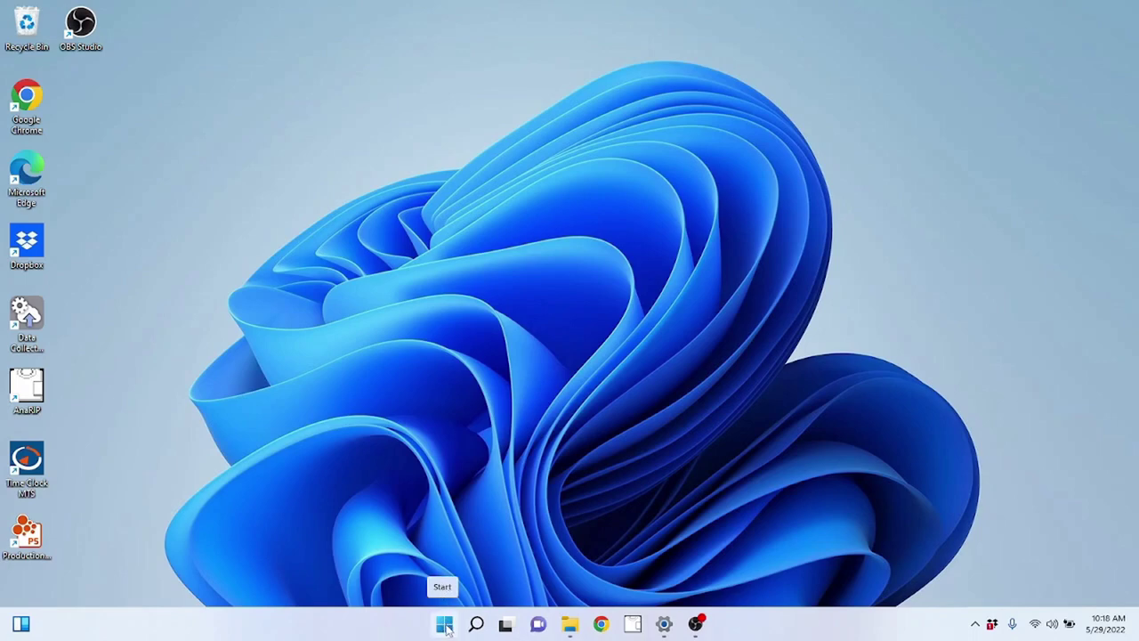
Switch between the Search flyout and the Start menu several times, ending on Start's pinned apps.
{"action": "left_click", "coordinate": [445, 627]}
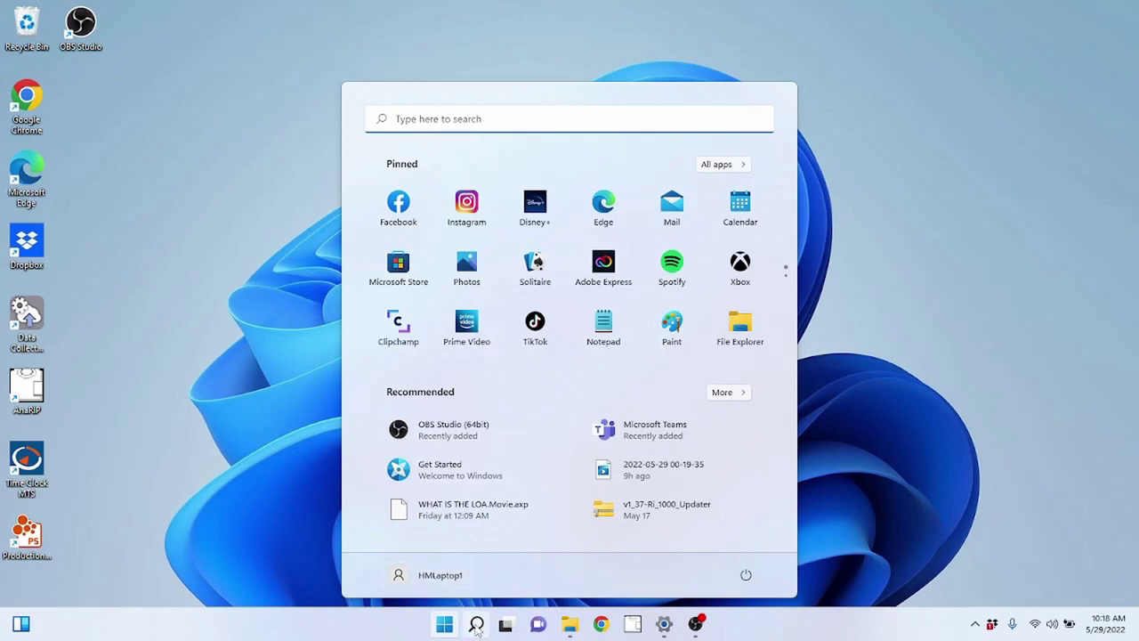
{"action": "left_click", "coordinate": [476, 627]}
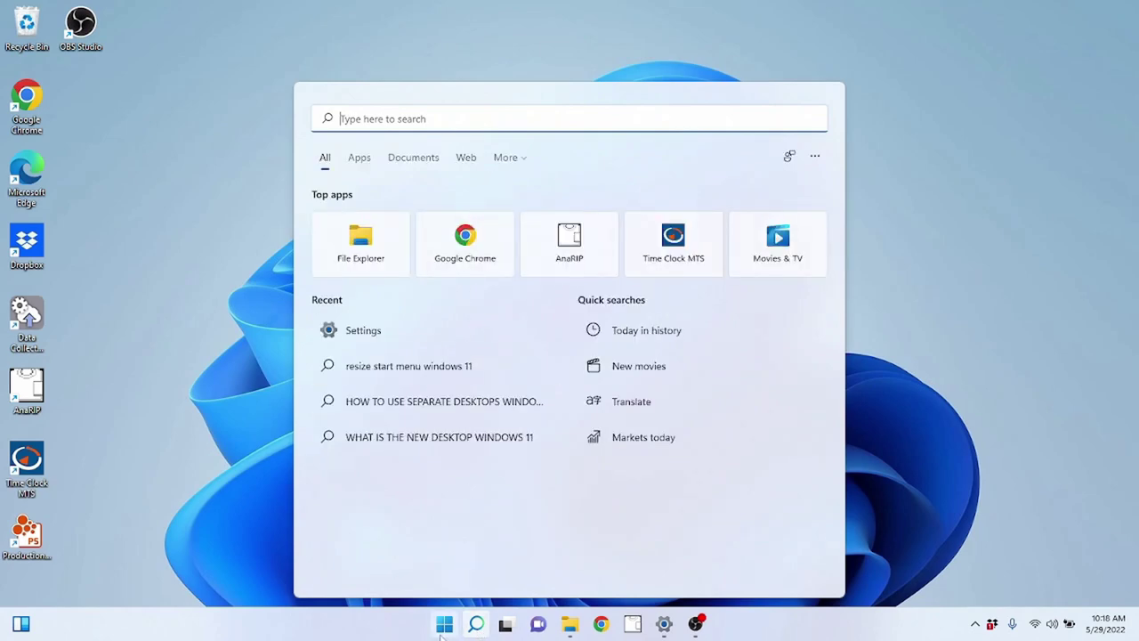
{"action": "left_click", "coordinate": [444, 625]}
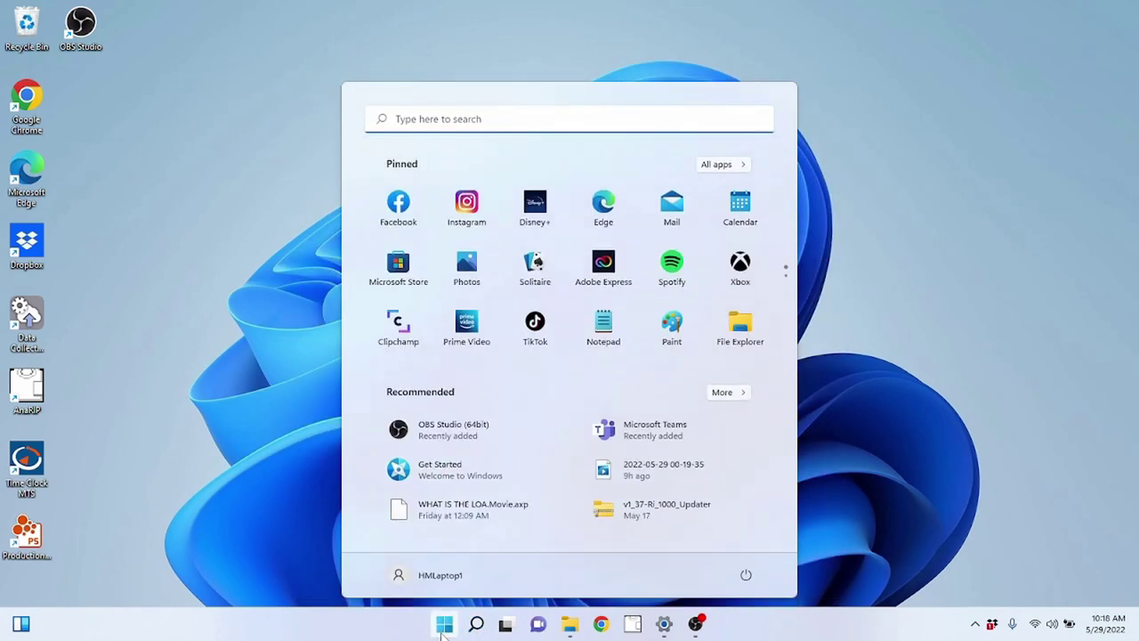
{"action": "left_click", "coordinate": [439, 122]}
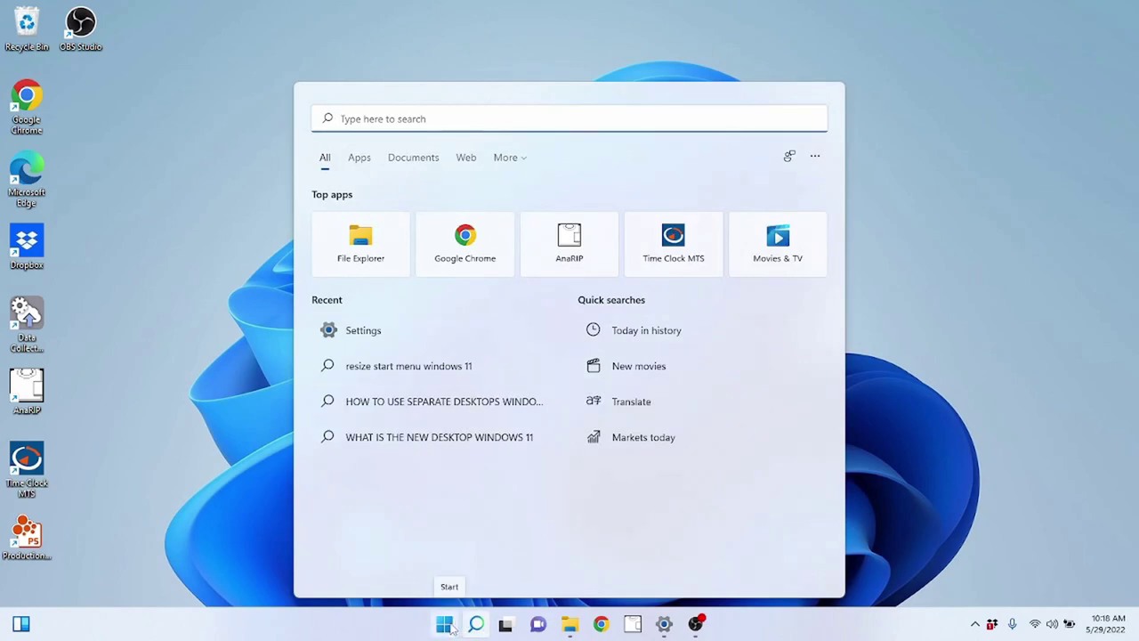
{"action": "left_click", "coordinate": [445, 624]}
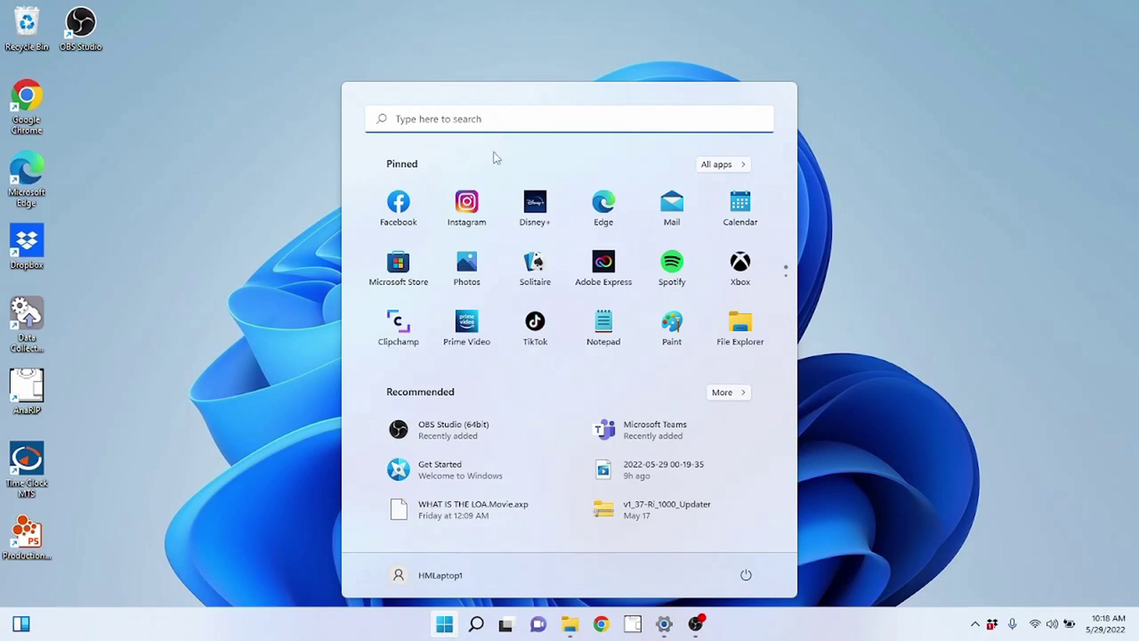
{"action": "left_click", "coordinate": [483, 118]}
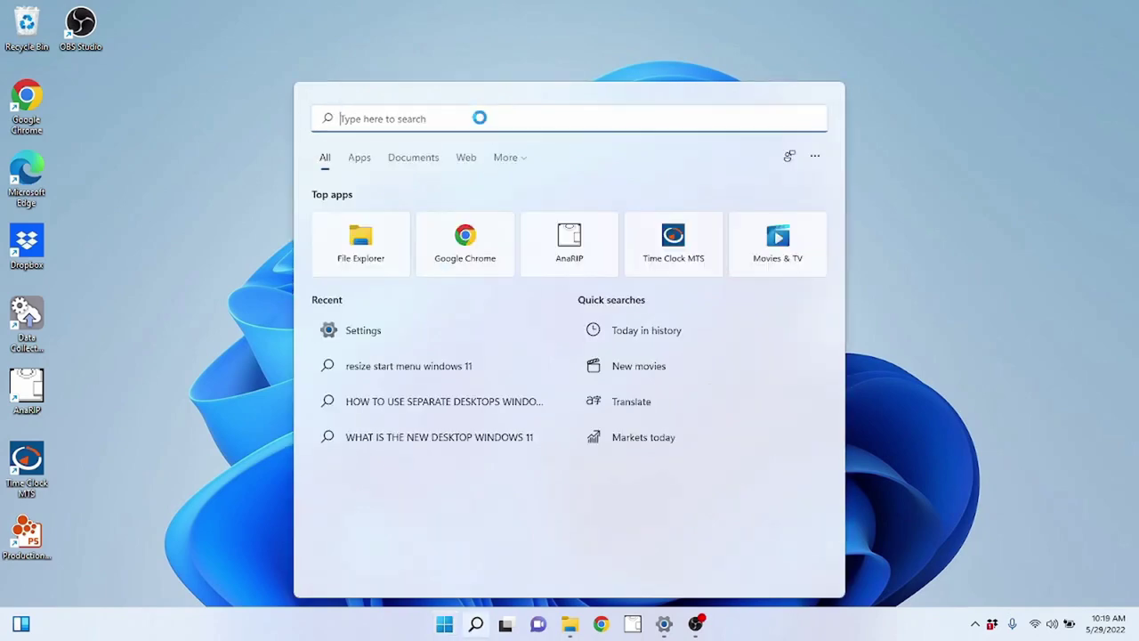
{"action": "left_click", "coordinate": [445, 624]}
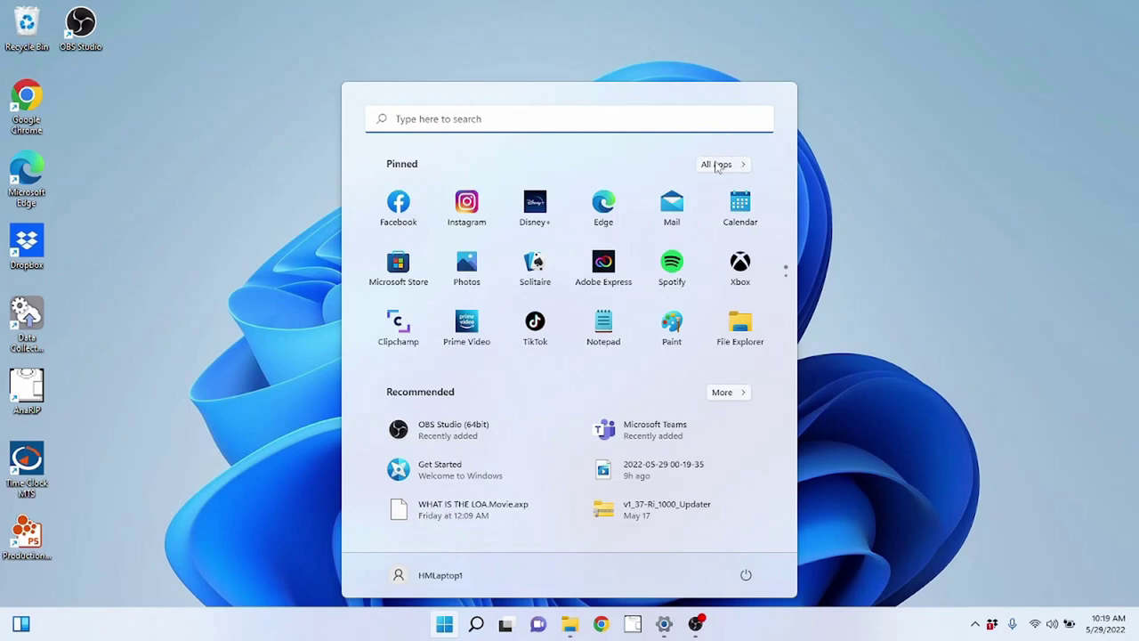
{"action": "left_click", "coordinate": [717, 167]}
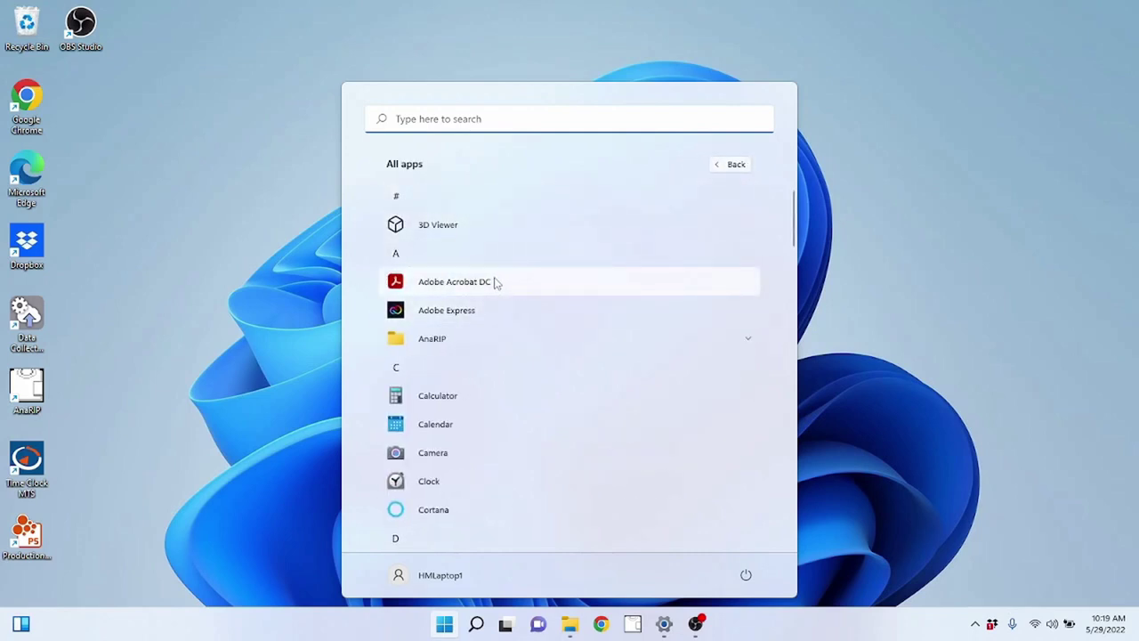
{"action": "scroll", "coordinate": [488, 285], "scroll_direction": "down", "scroll_amount": 5}
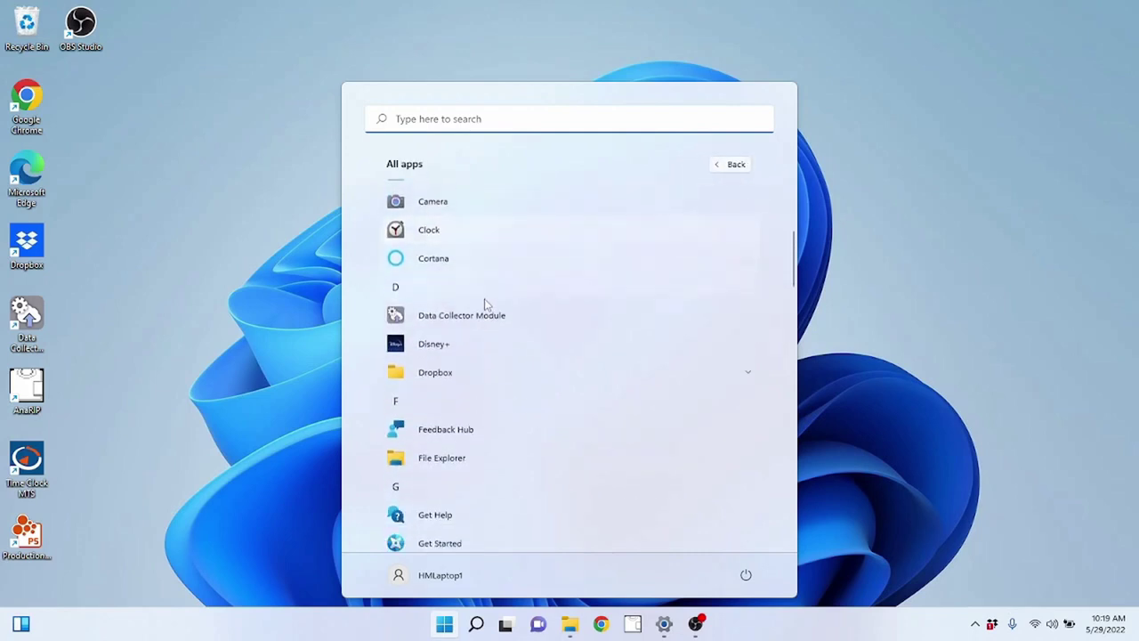
{"action": "scroll", "coordinate": [485, 308], "scroll_direction": "down", "scroll_amount": 10}
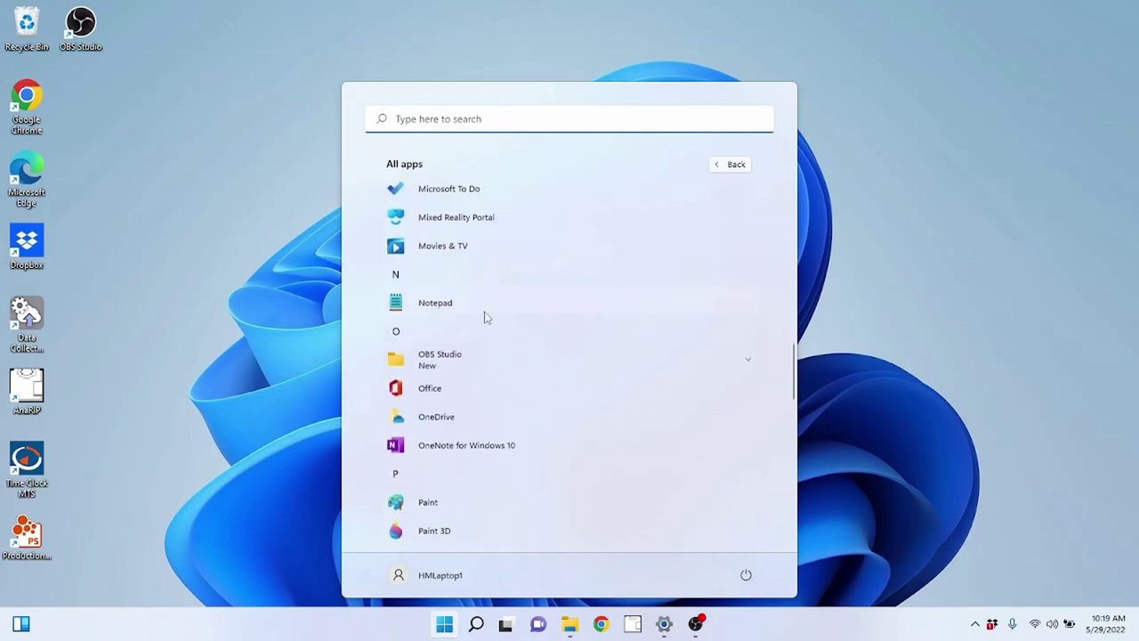
{"action": "scroll", "coordinate": [485, 321], "scroll_direction": "down", "scroll_amount": 8}
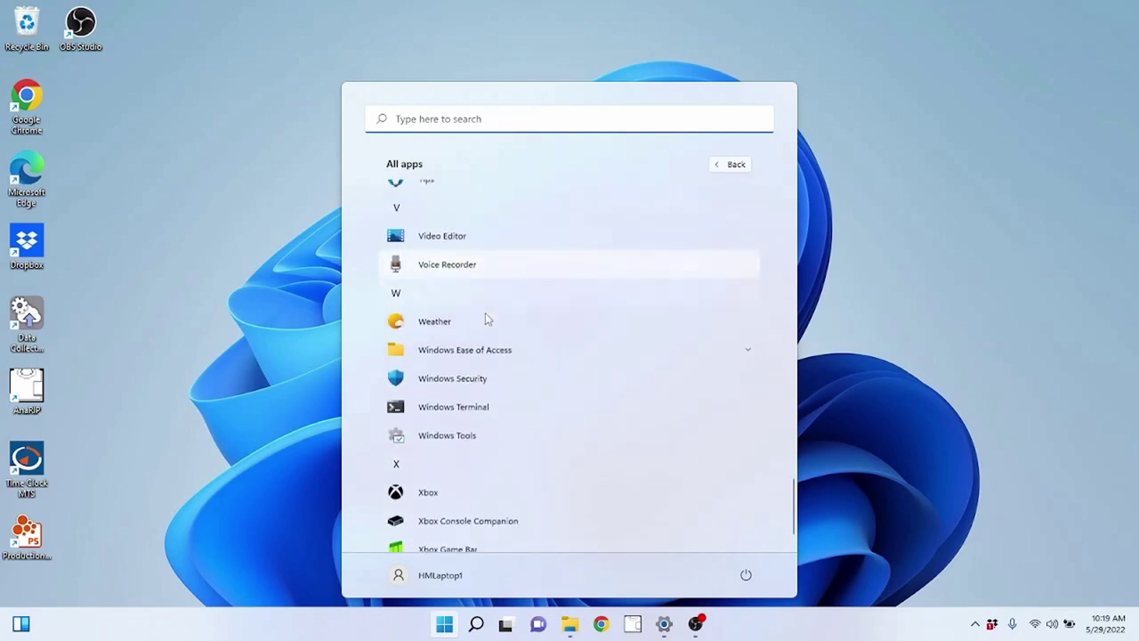
{"action": "scroll", "coordinate": [477, 472], "scroll_direction": "up", "scroll_amount": 12}
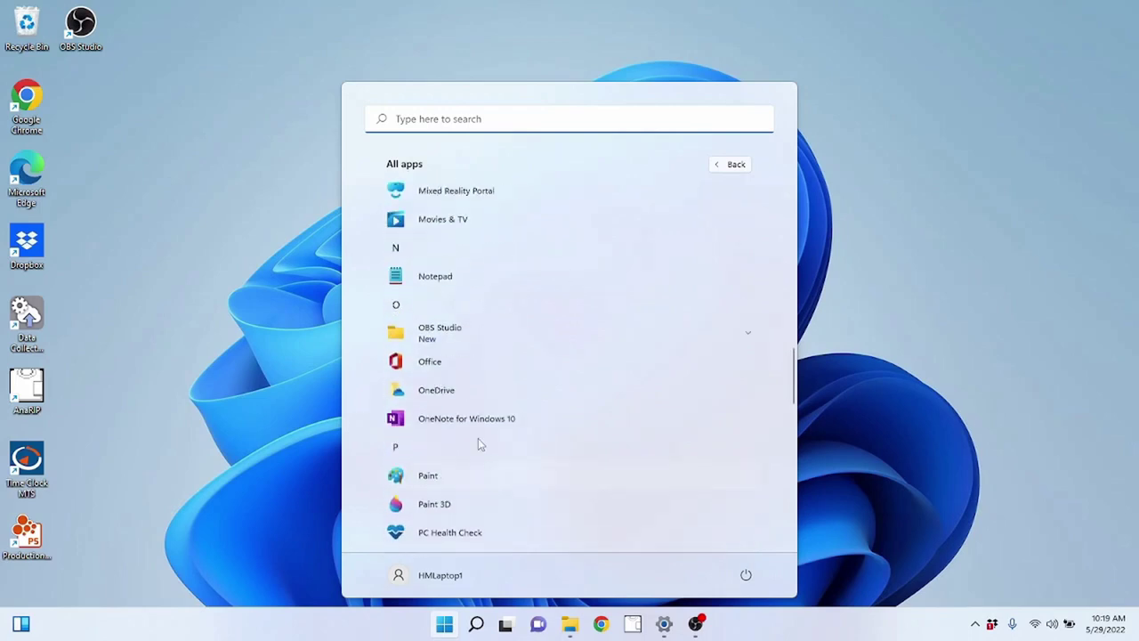
{"action": "scroll", "coordinate": [483, 427], "scroll_direction": "up", "scroll_amount": 7}
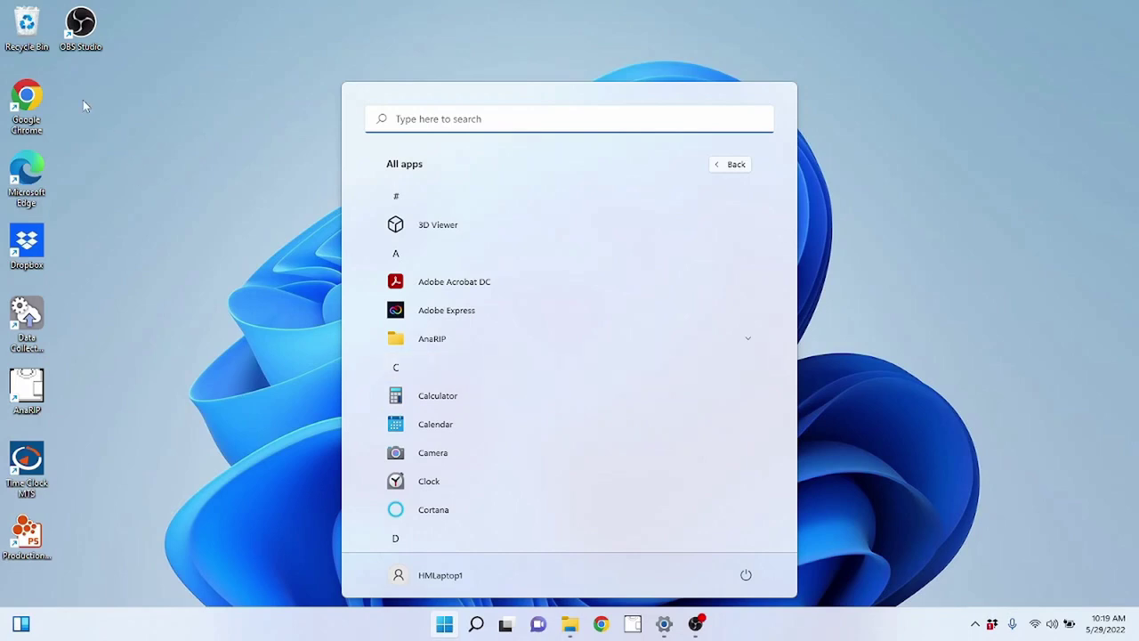
{"action": "left_click", "coordinate": [731, 165]}
{"action": "left_click", "coordinate": [725, 164]}
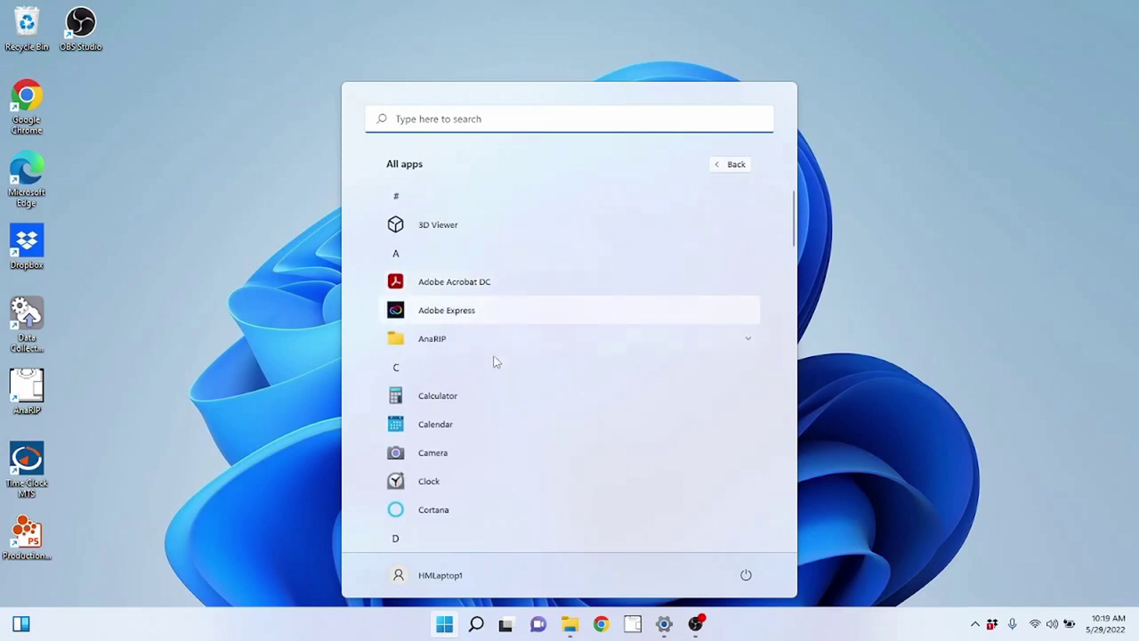
{"action": "scroll", "coordinate": [489, 374], "scroll_direction": "down", "scroll_amount": 4}
{"action": "left_click", "coordinate": [737, 164]}
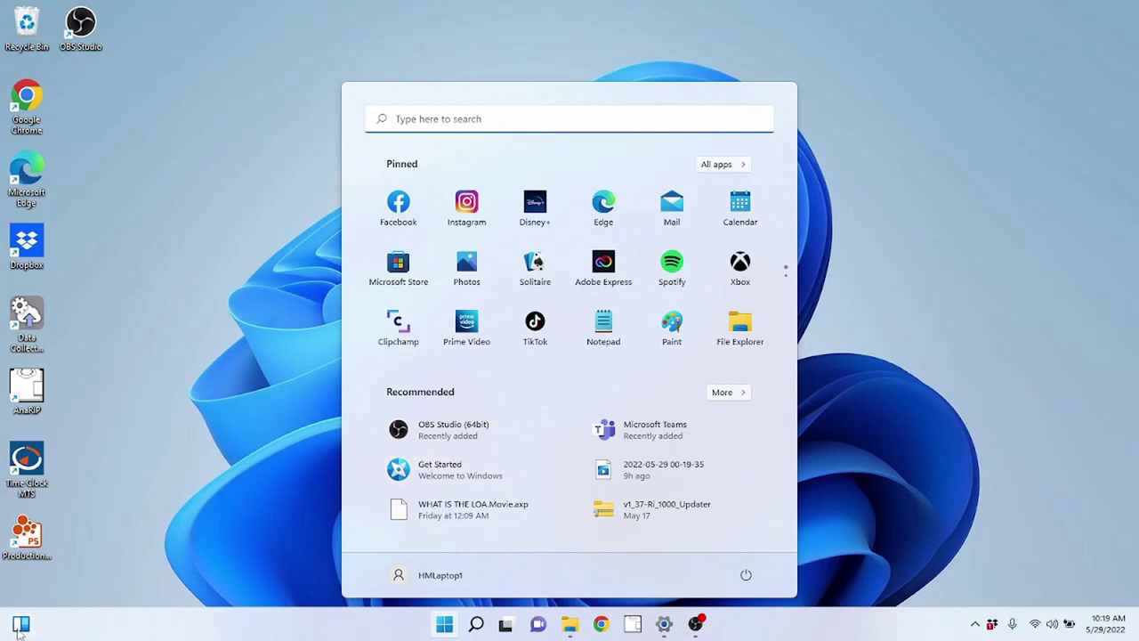
{"action": "left_click", "coordinate": [20, 627]}
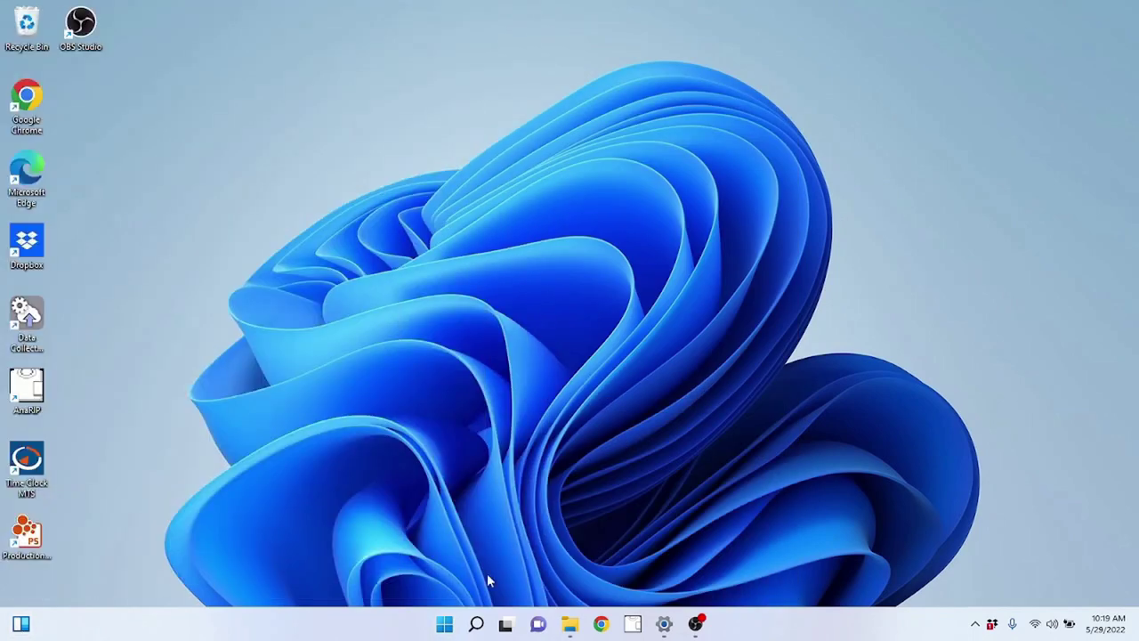
{"action": "left_click", "coordinate": [444, 623]}
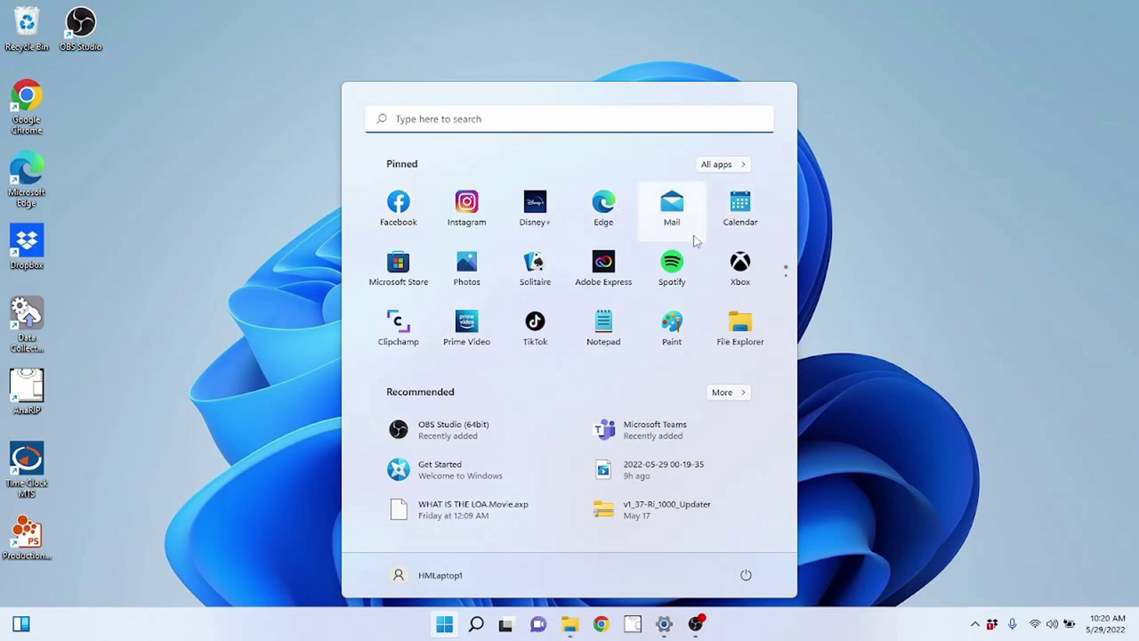
{"action": "left_click", "coordinate": [122, 87]}
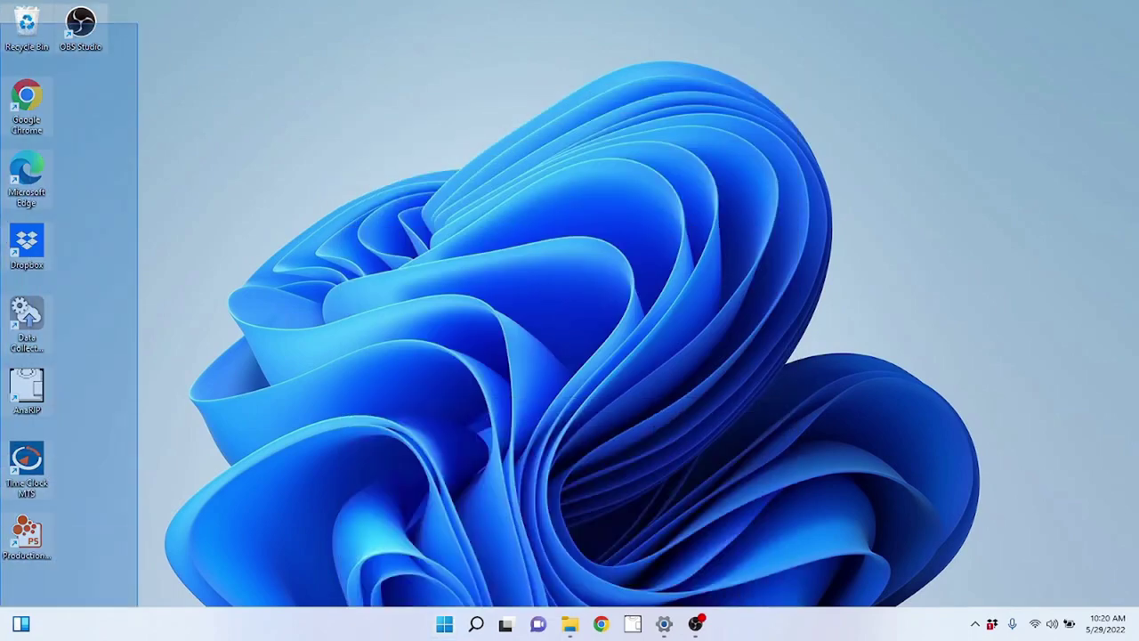
{"action": "left_click", "coordinate": [444, 624]}
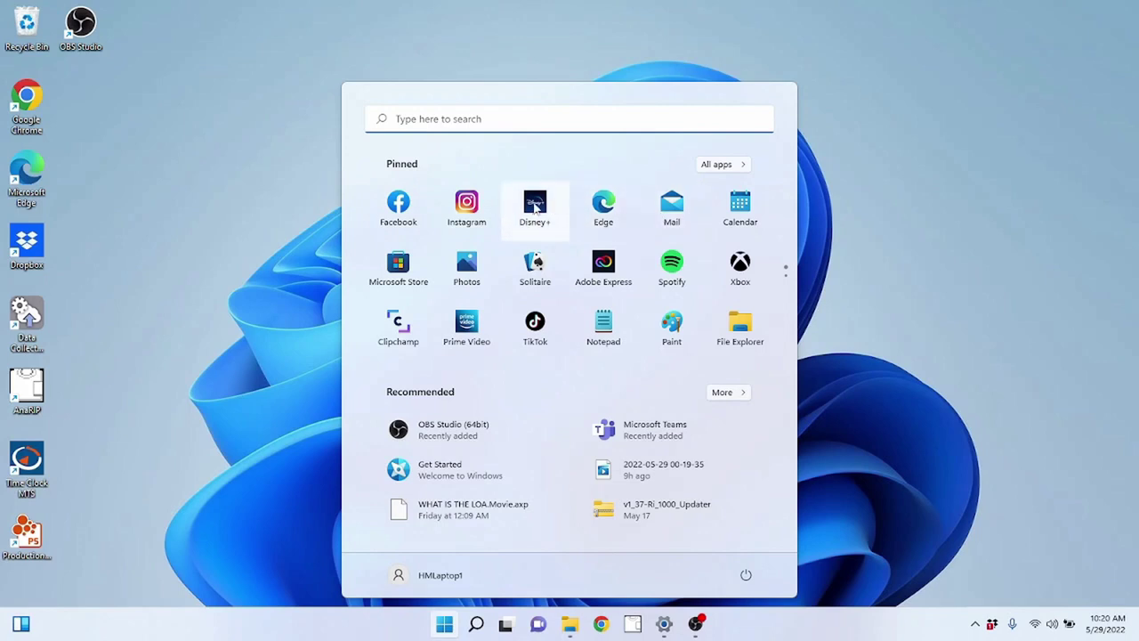
{"action": "right_click", "coordinate": [535, 207]}
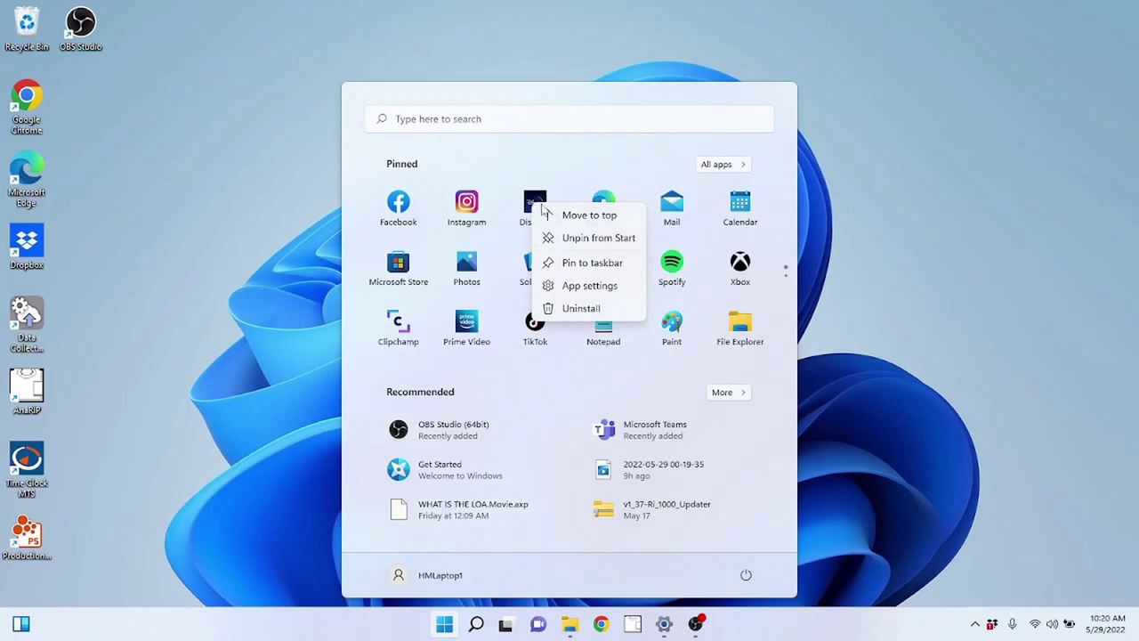
Unpin Disney+ from Start, re-pin it from All apps, and return to the pinned grid.
{"action": "left_click", "coordinate": [576, 239]}
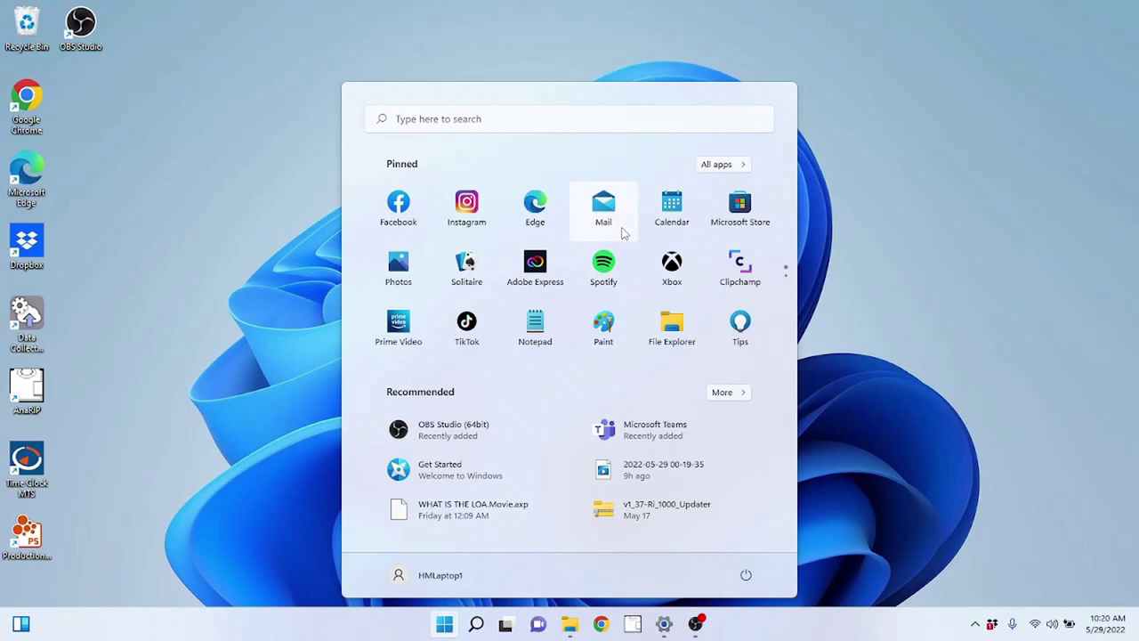
{"action": "left_click", "coordinate": [716, 167]}
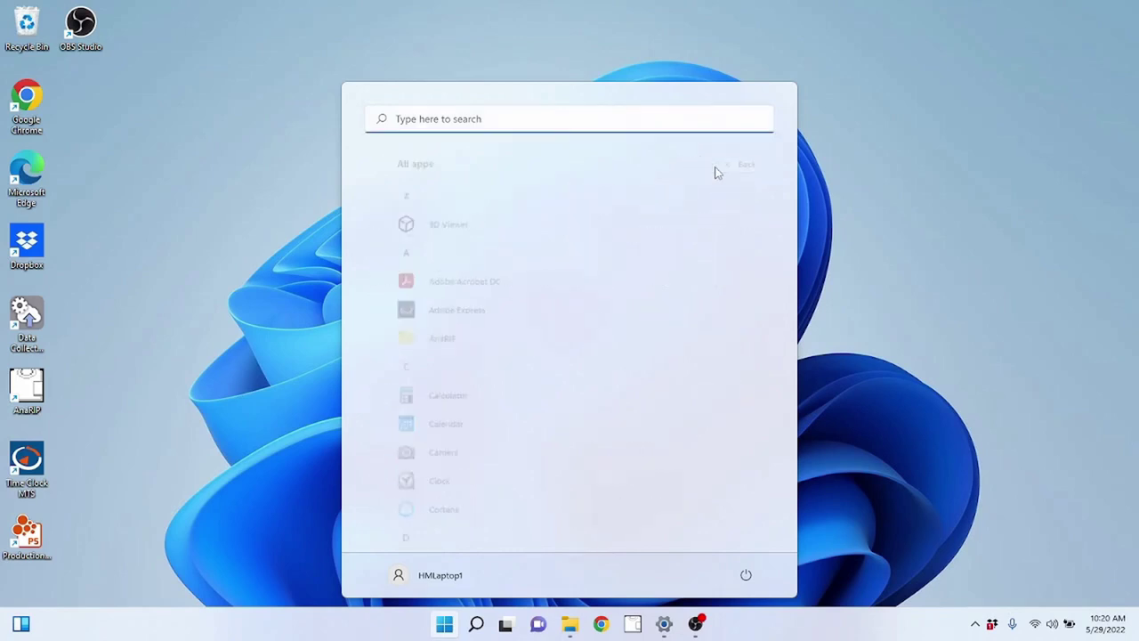
{"action": "scroll", "coordinate": [489, 364], "scroll_direction": "down", "scroll_amount": 3}
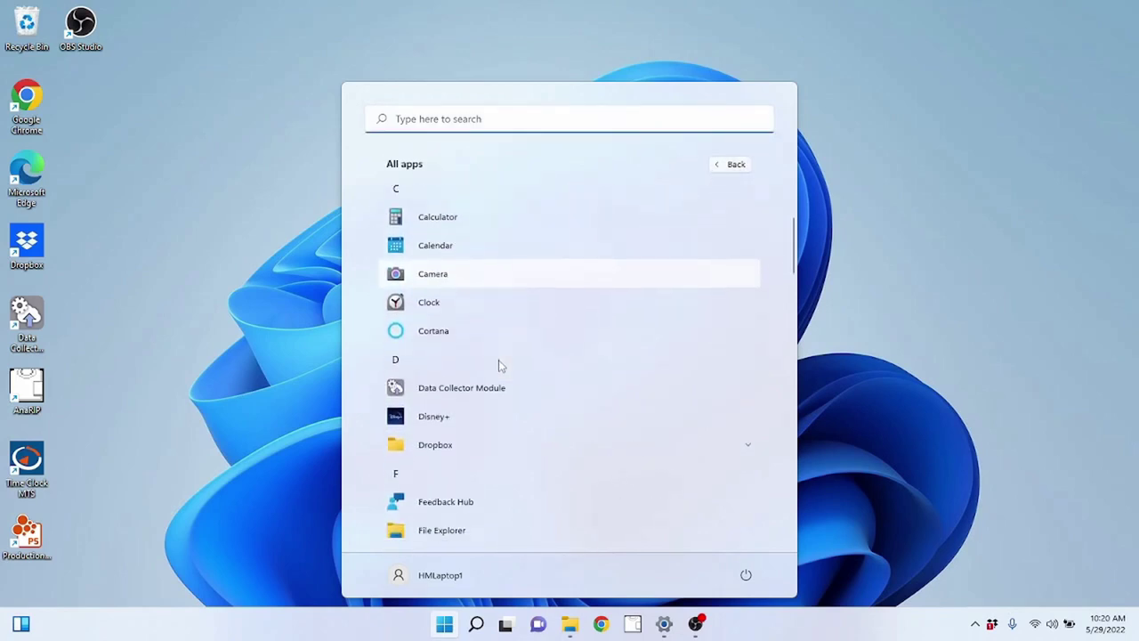
{"action": "scroll", "coordinate": [499, 364], "scroll_direction": "down", "scroll_amount": 1}
{"action": "right_click", "coordinate": [438, 380]}
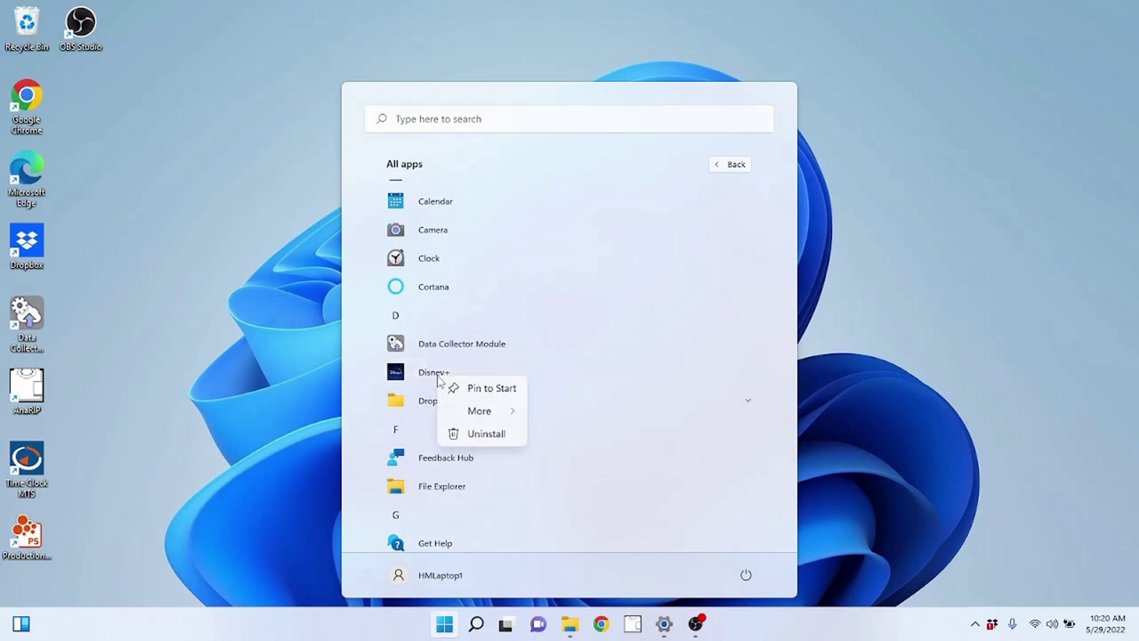
{"action": "left_click", "coordinate": [480, 395]}
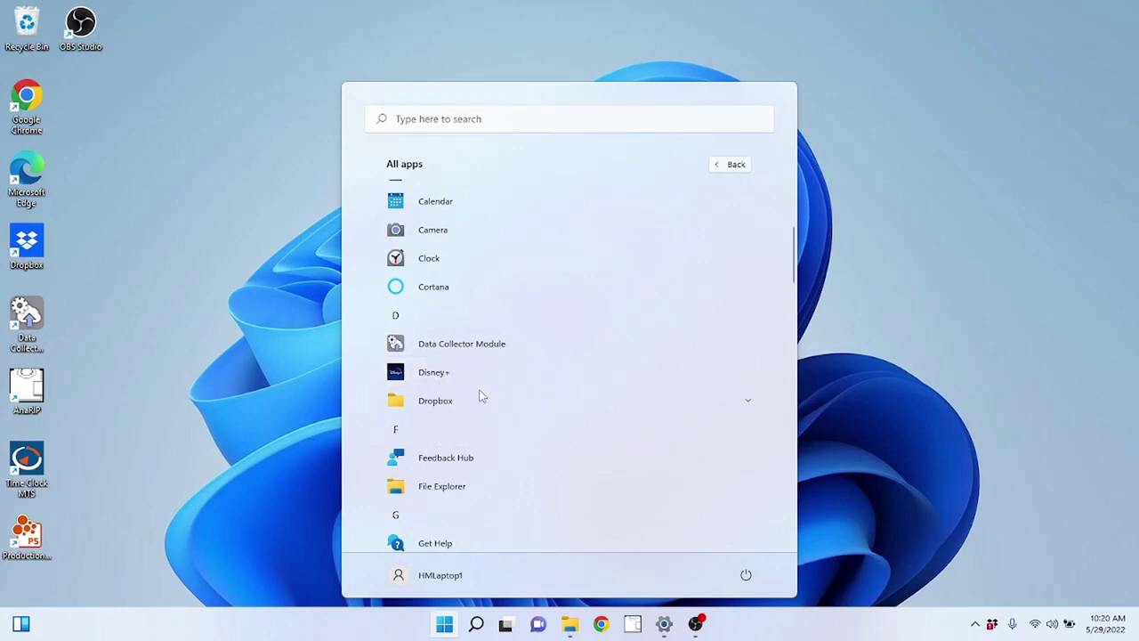
{"action": "left_click", "coordinate": [728, 167]}
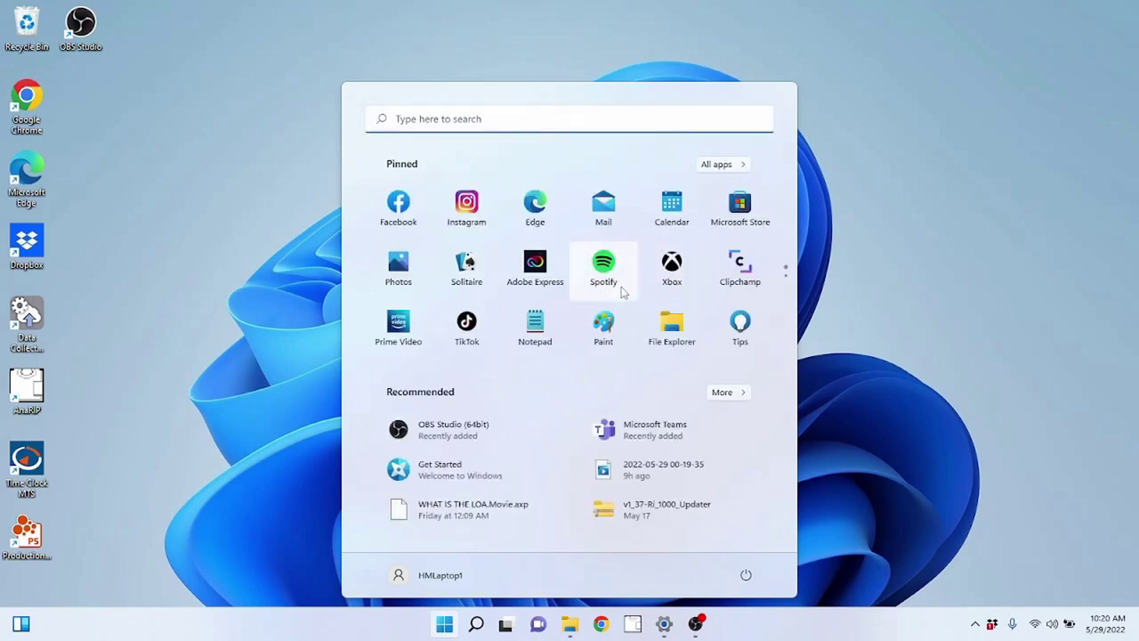
Flip back and forth between the first and second pinned pages to find Disney+.
{"action": "scroll", "coordinate": [672, 300], "scroll_direction": "down", "scroll_amount": 2}
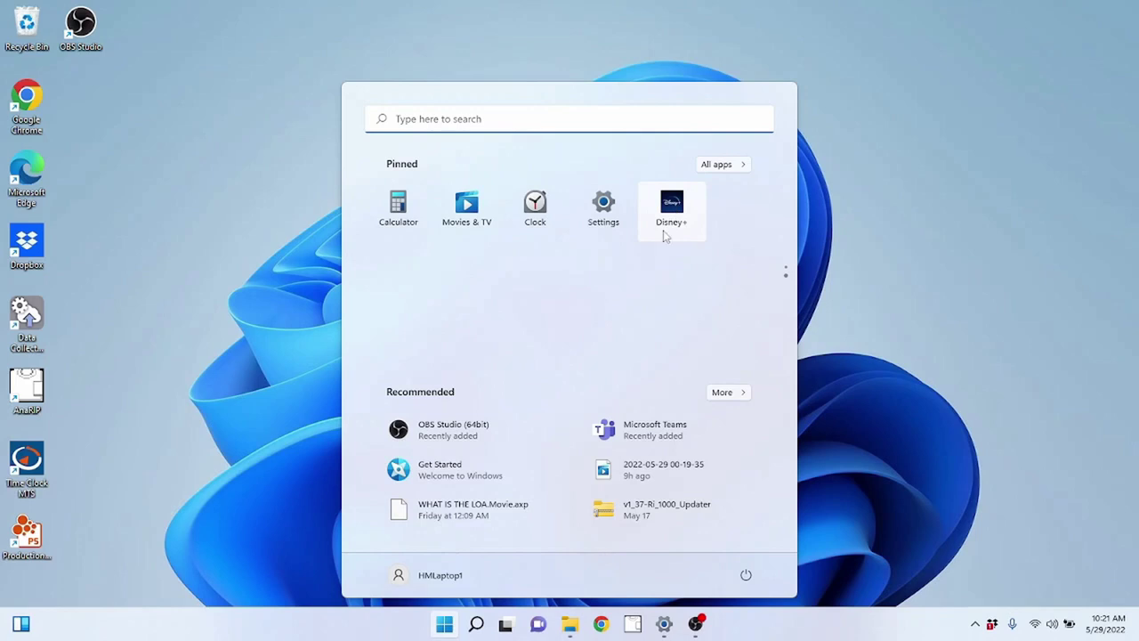
{"action": "scroll", "coordinate": [650, 283], "scroll_direction": "up", "scroll_amount": 1}
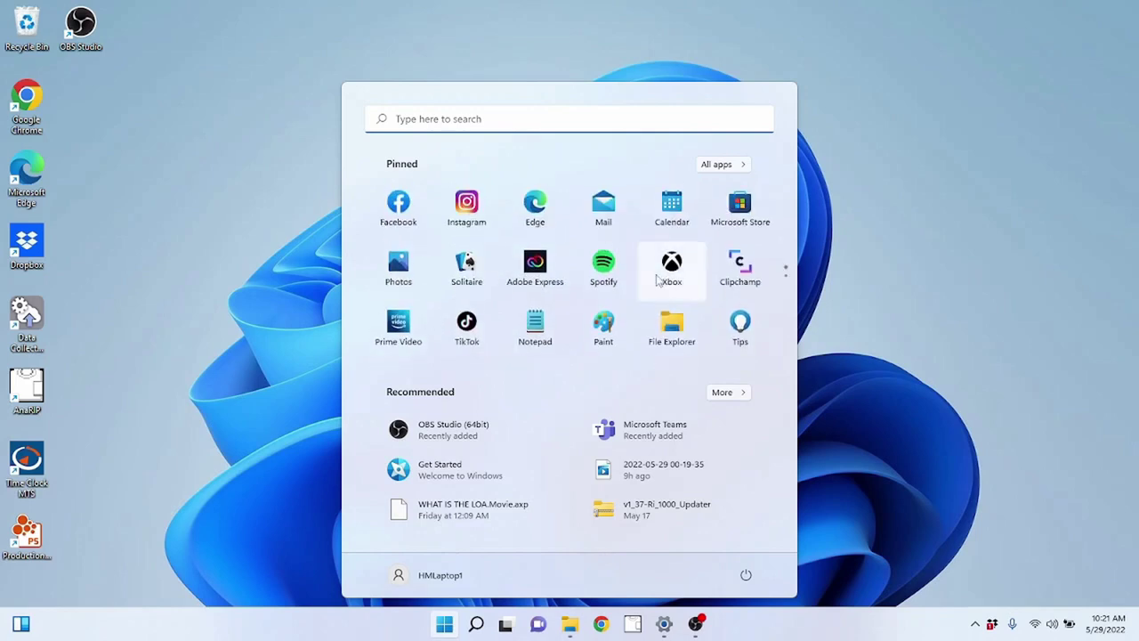
{"action": "scroll", "coordinate": [660, 278], "scroll_direction": "down", "scroll_amount": 1}
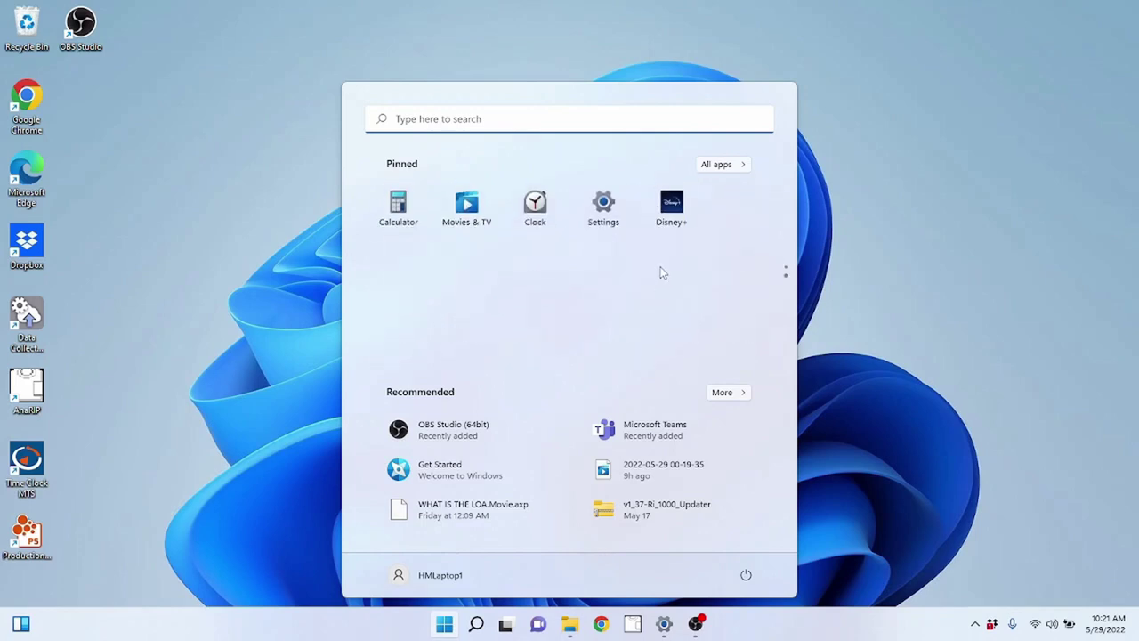
{"action": "scroll", "coordinate": [661, 273], "scroll_direction": "up", "scroll_amount": 1}
{"action": "scroll", "coordinate": [663, 271], "scroll_direction": "down", "scroll_amount": 1}
{"action": "scroll", "coordinate": [663, 271], "scroll_direction": "up", "scroll_amount": 1}
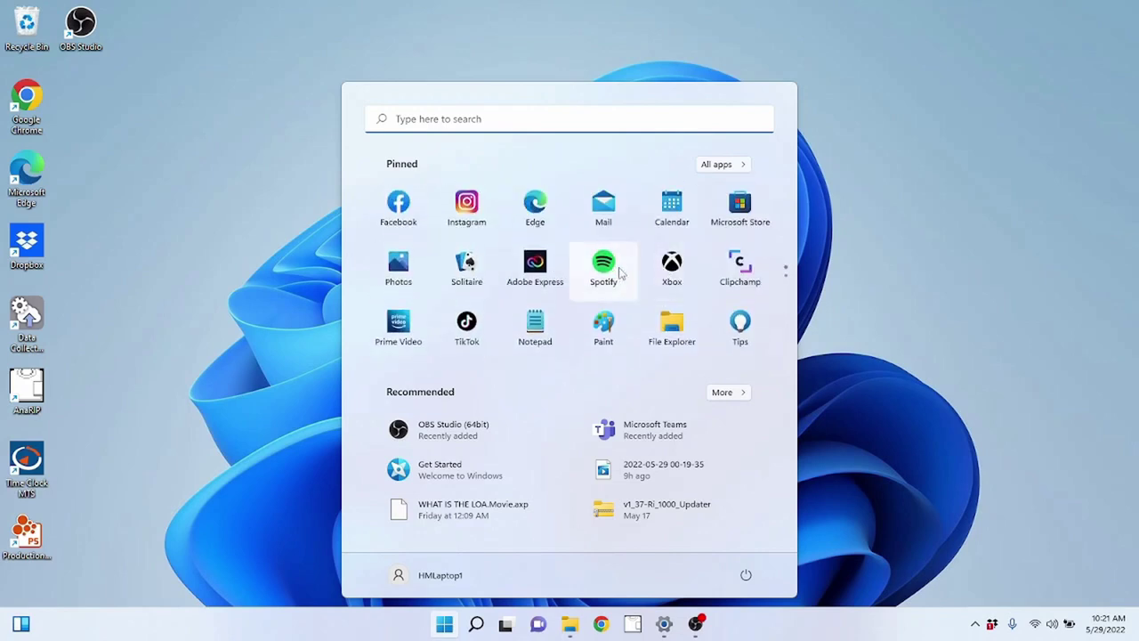
{"action": "scroll", "coordinate": [656, 260], "scroll_direction": "down", "scroll_amount": 1}
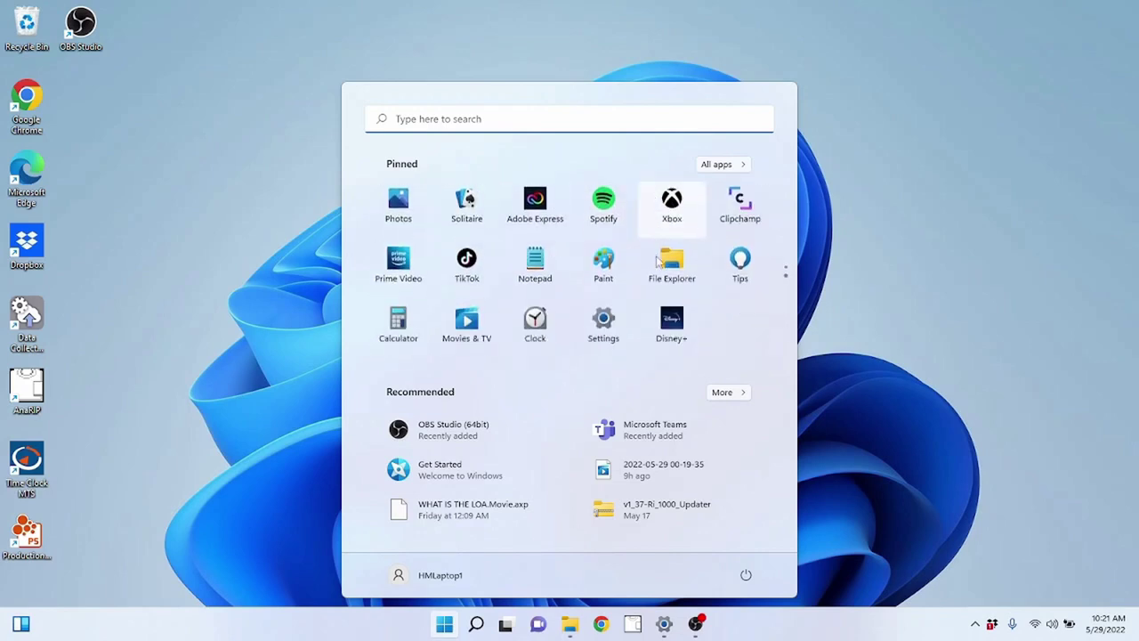
{"action": "scroll", "coordinate": [651, 259], "scroll_direction": "up", "scroll_amount": 1}
{"action": "scroll", "coordinate": [643, 263], "scroll_direction": "down", "scroll_amount": 1}
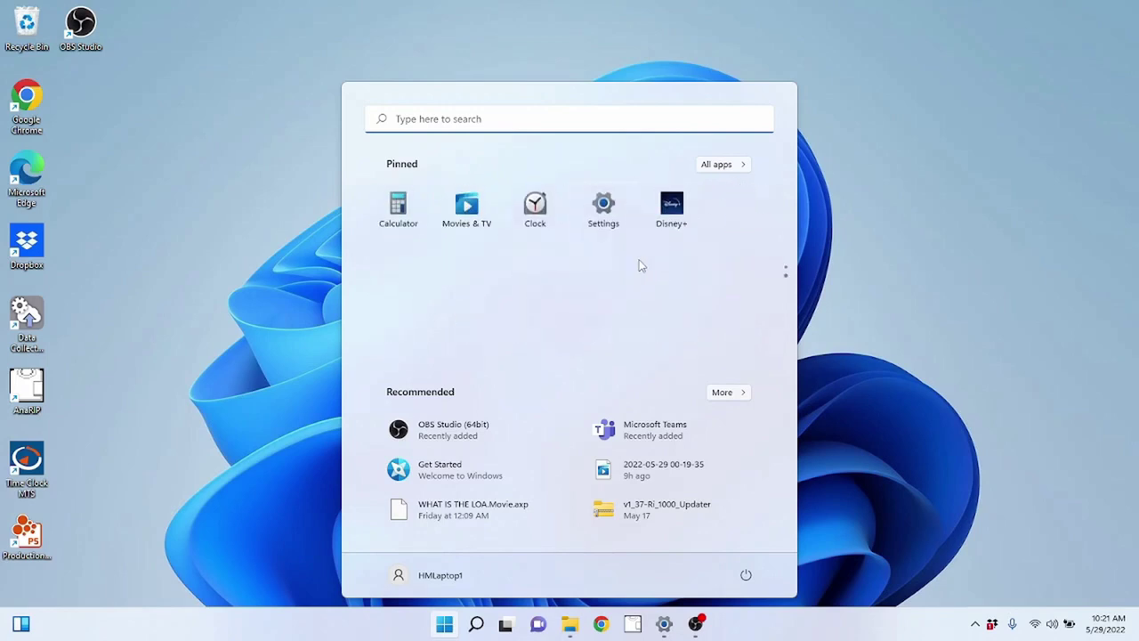
{"action": "scroll", "coordinate": [663, 271], "scroll_direction": "up", "scroll_amount": 1}
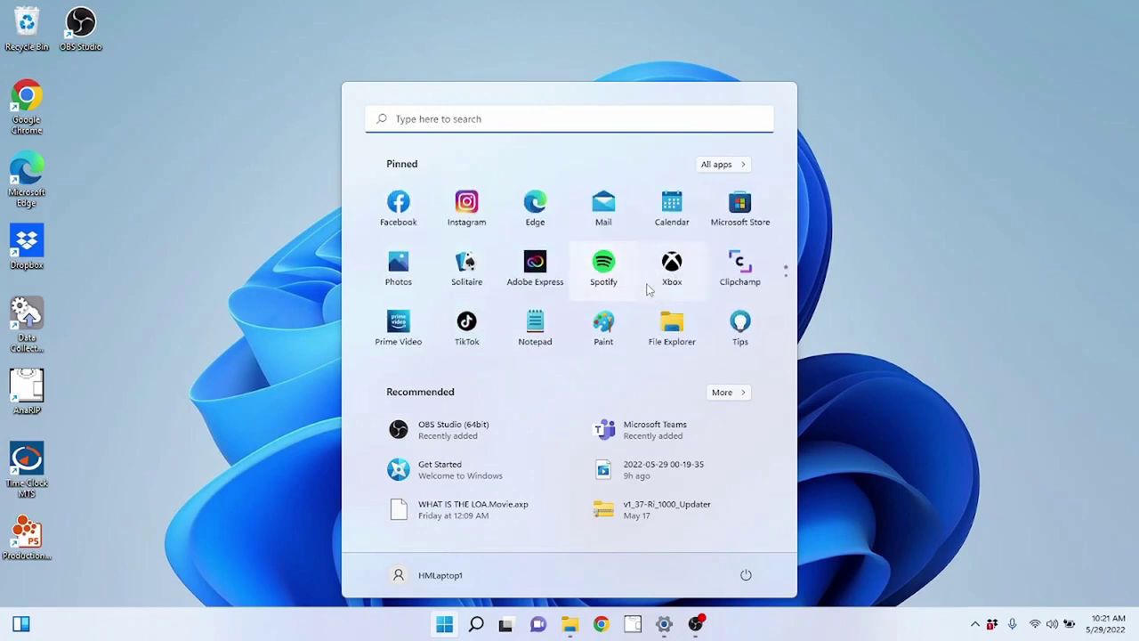
{"action": "scroll", "coordinate": [647, 286], "scroll_direction": "down", "scroll_amount": 1}
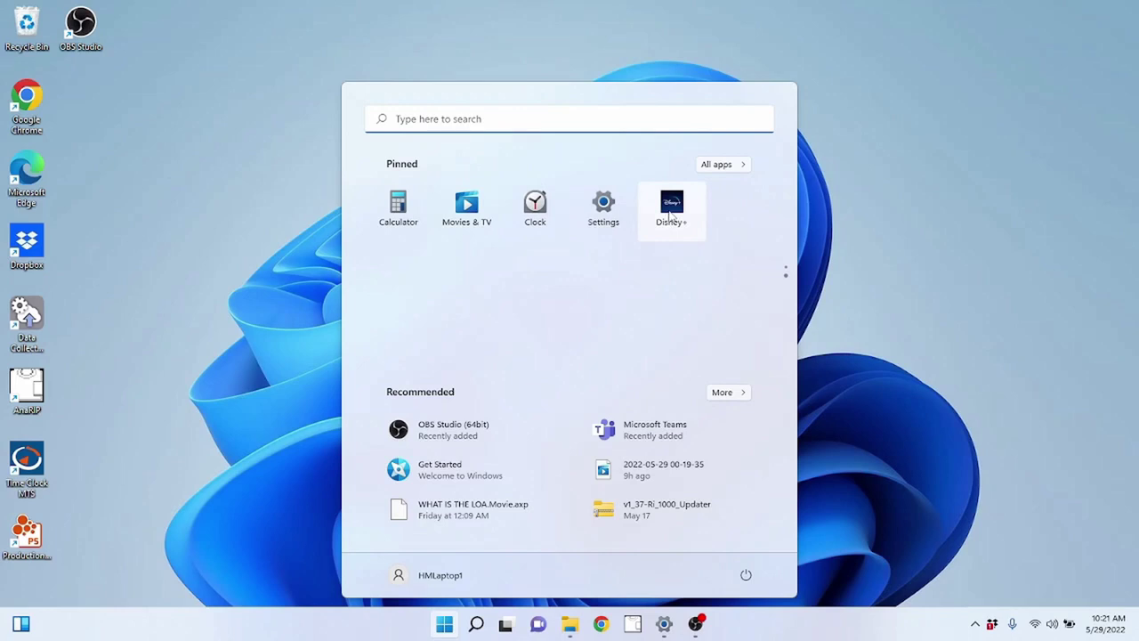
Drag Disney+ into the first slot of page two, ahead of Calculator.
{"action": "left_click", "coordinate": [672, 206]}
{"action": "left_click_drag", "start_coordinate": [672, 218], "coordinate": [398, 212]}
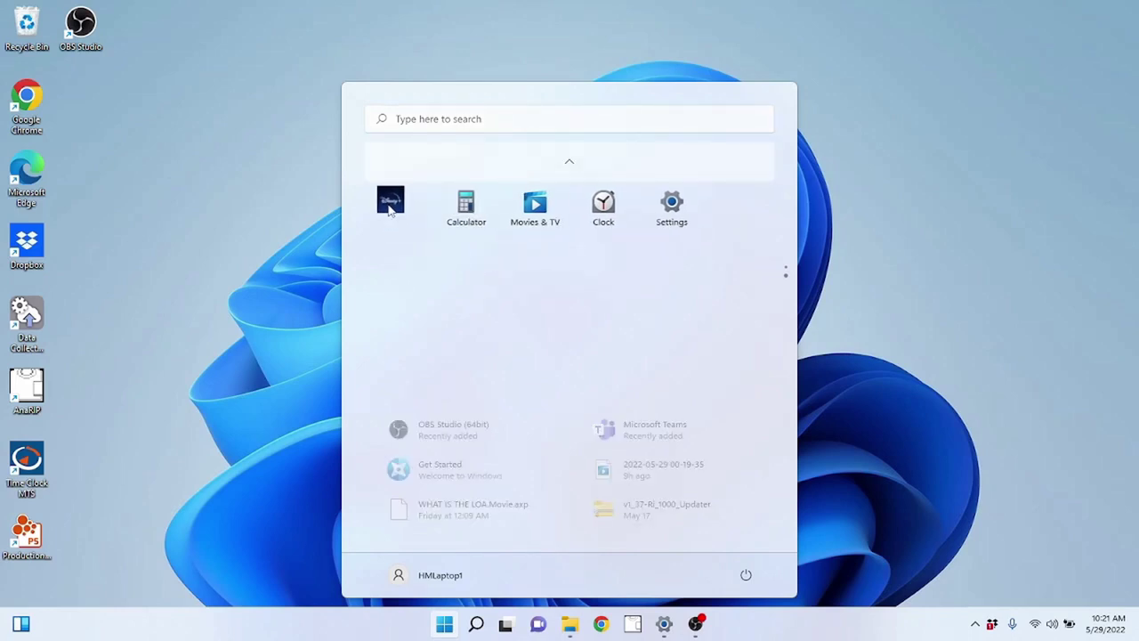
{"action": "scroll", "coordinate": [641, 289], "scroll_direction": "down", "scroll_amount": 1}
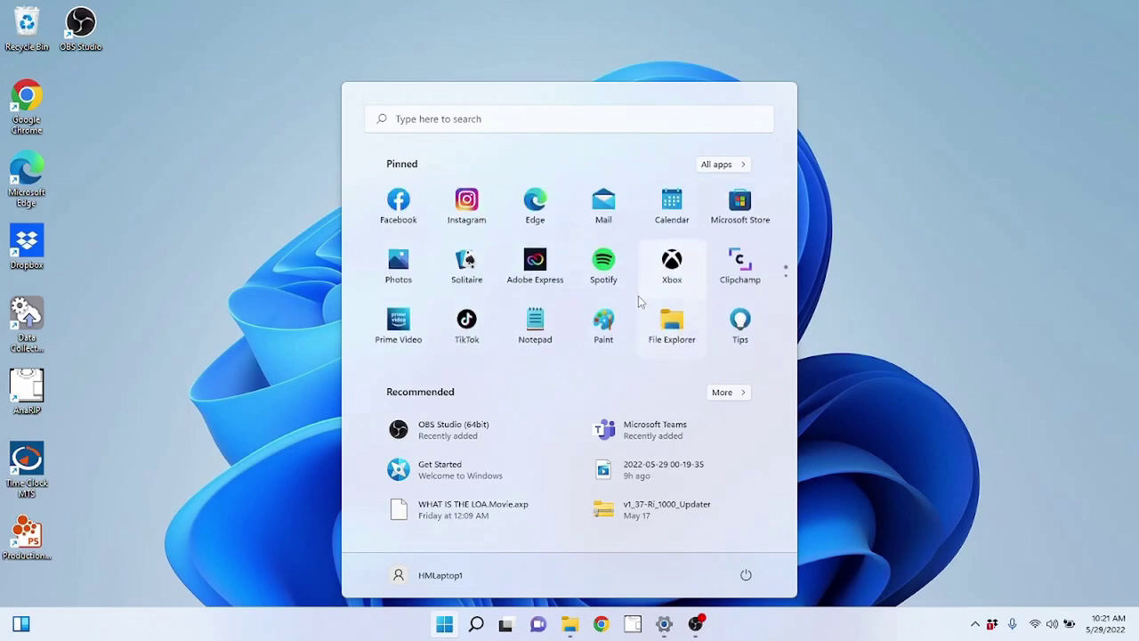
{"action": "scroll", "coordinate": [638, 300], "scroll_direction": "up", "scroll_amount": 1}
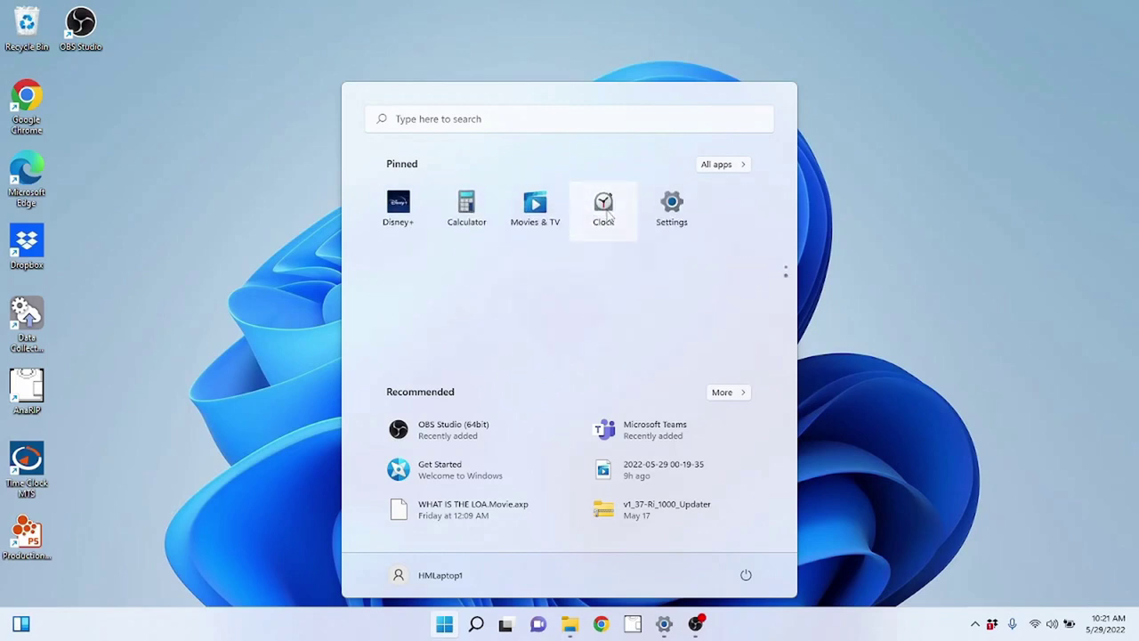
Move Clock beside Facebook on the first pinned page, dismiss Start, then reopen it.
{"action": "left_click_drag", "start_coordinate": [607, 213], "coordinate": [466, 206]}
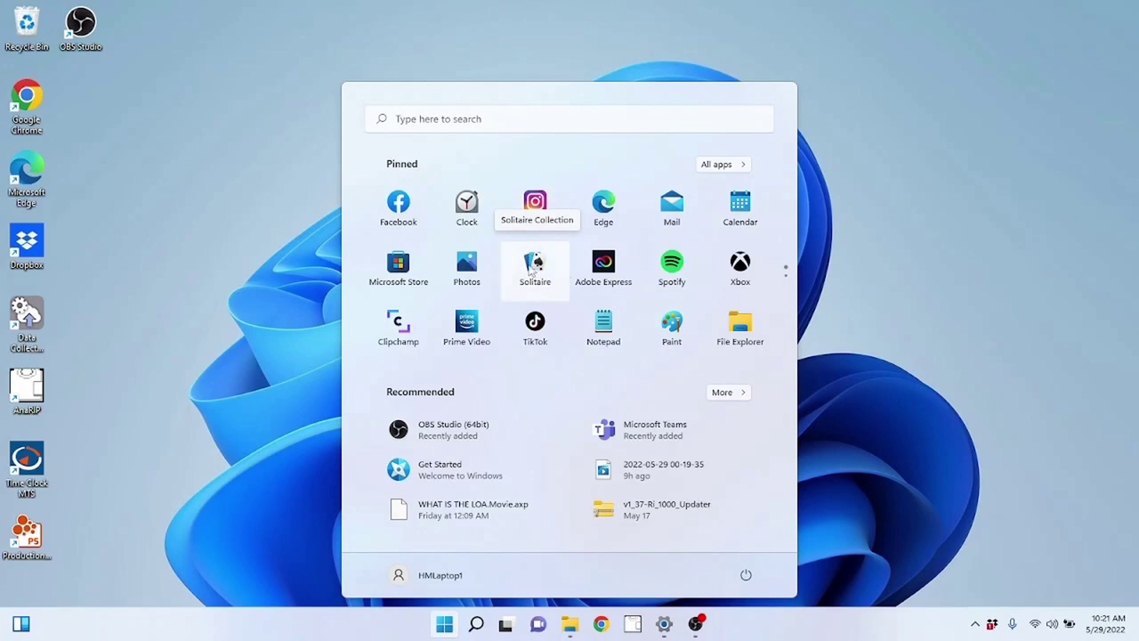
{"action": "left_click_drag", "start_coordinate": [158, 1], "coordinate": [220, 273]}
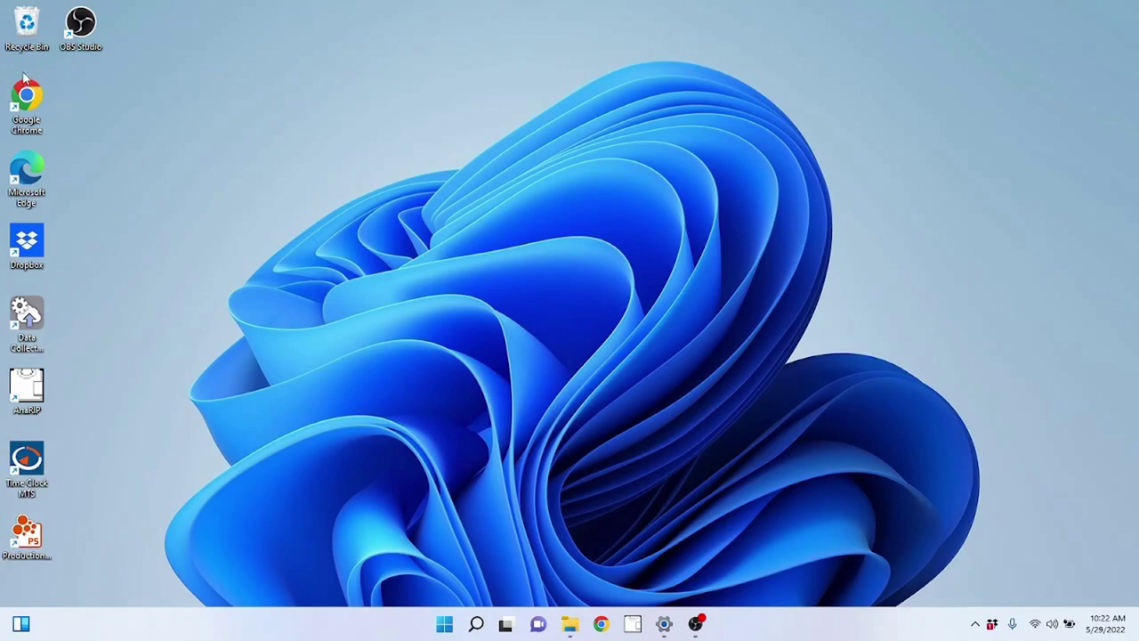
{"action": "left_click", "coordinate": [444, 623]}
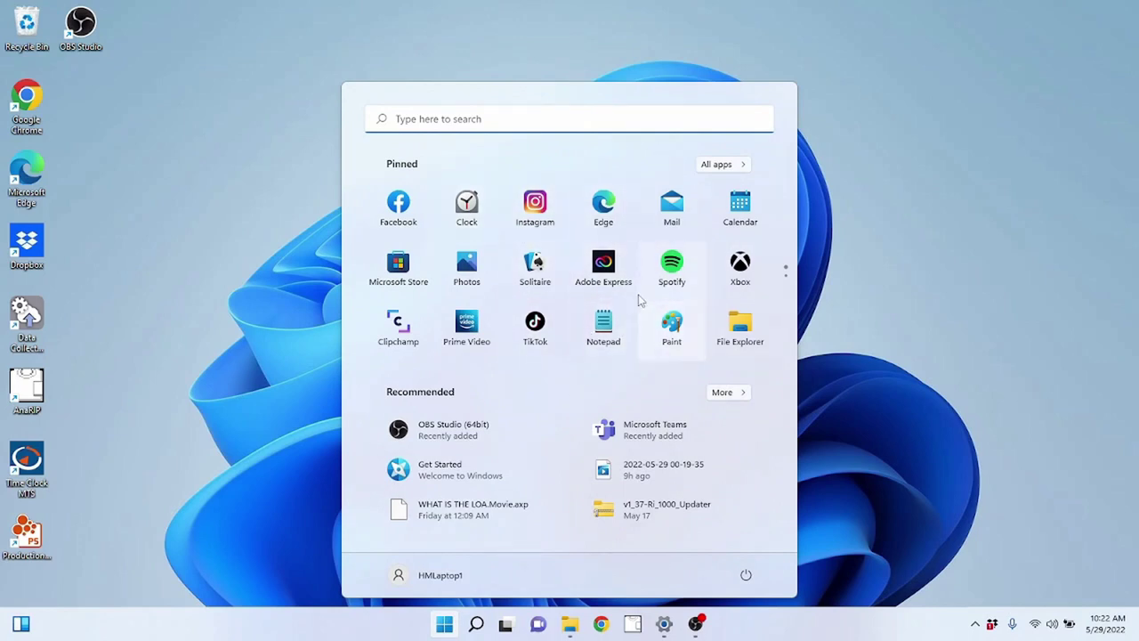
Scroll the Pinned grid down a page and back up, showing the Recommended list.
{"action": "scroll", "coordinate": [641, 270], "scroll_direction": "down", "scroll_amount": 1}
{"action": "scroll", "coordinate": [628, 271], "scroll_direction": "up", "scroll_amount": 1}
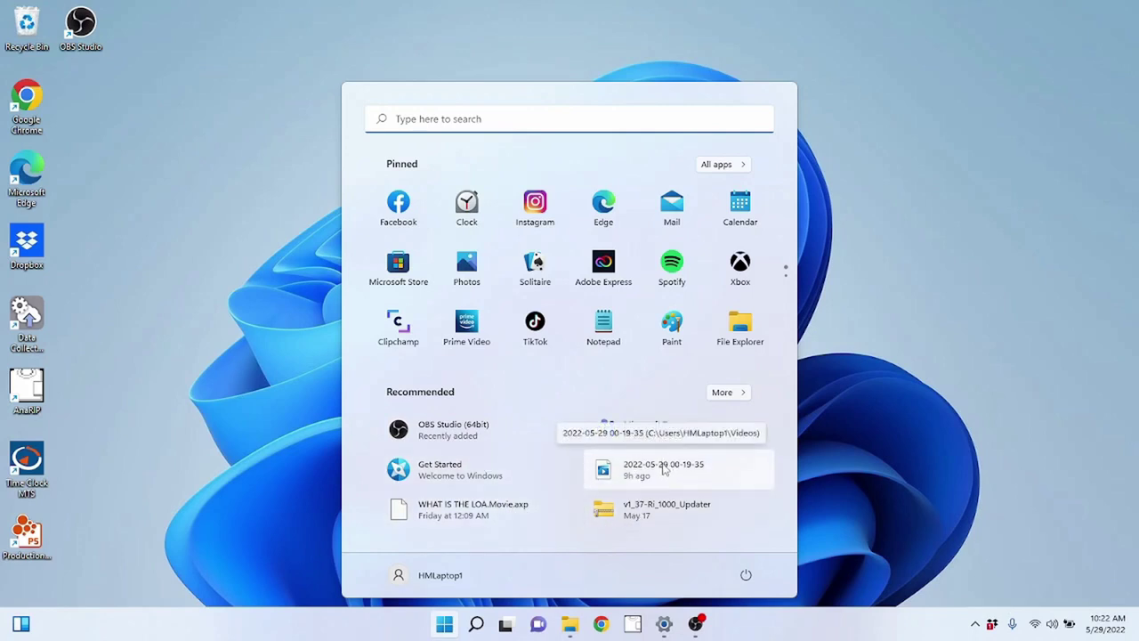
{"action": "left_click", "coordinate": [722, 392]}
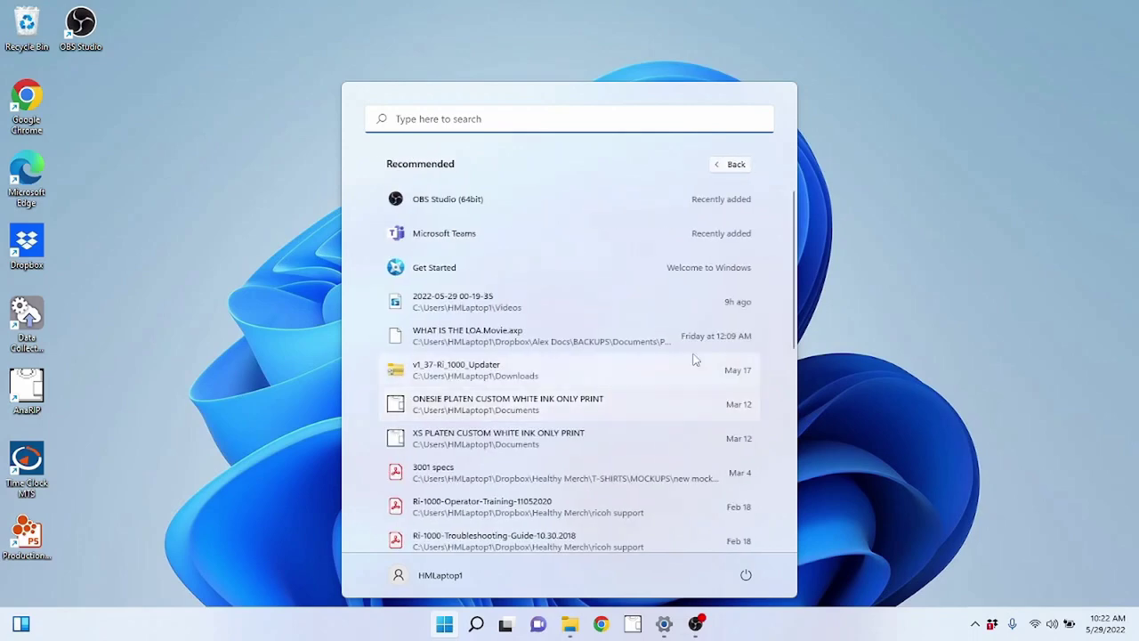
{"action": "scroll", "coordinate": [584, 354], "scroll_direction": "down", "scroll_amount": 5}
{"action": "scroll", "coordinate": [574, 356], "scroll_direction": "down", "scroll_amount": 2}
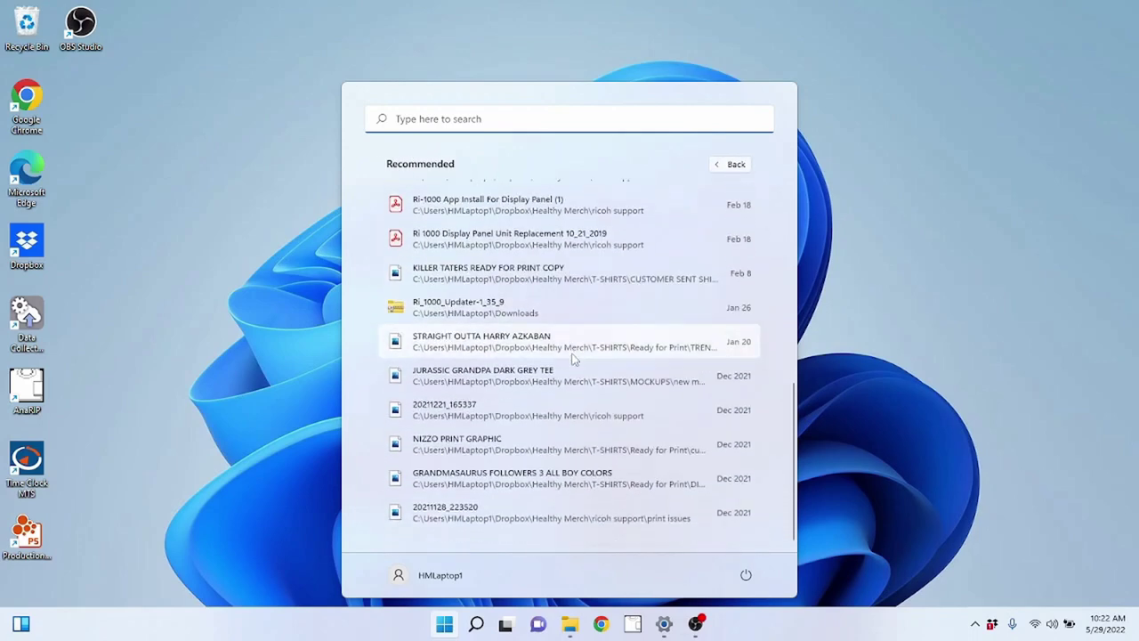
{"action": "scroll", "coordinate": [674, 255], "scroll_direction": "up", "scroll_amount": 10}
{"action": "left_click", "coordinate": [732, 163]}
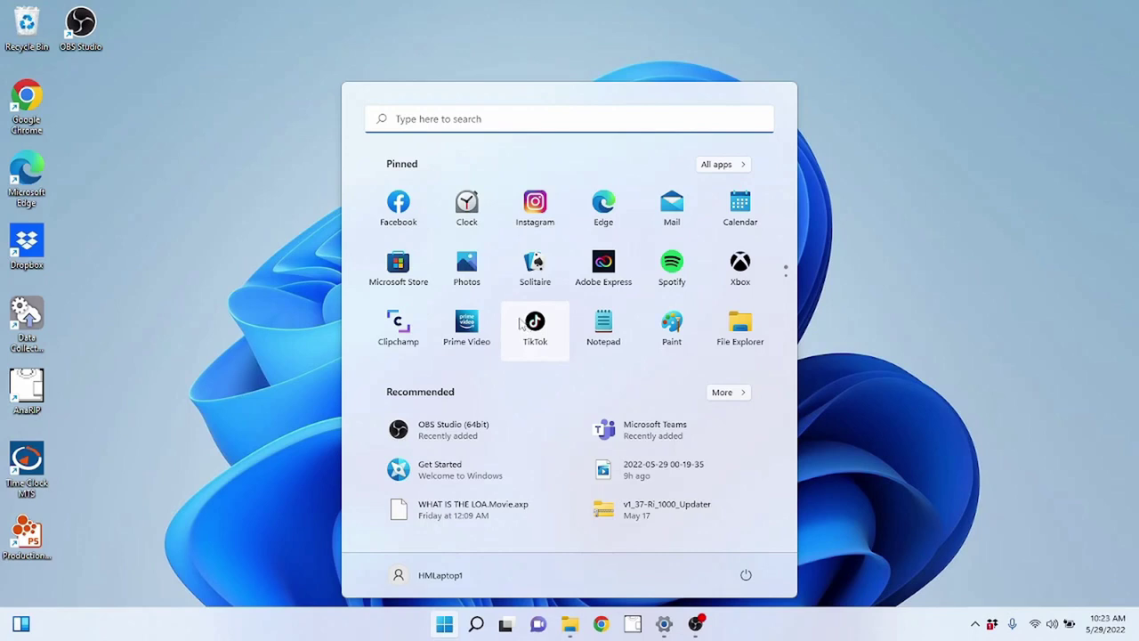
Dismiss Start, select the desktop icons, then launch and close Google Chrome.
{"action": "left_click", "coordinate": [243, 264]}
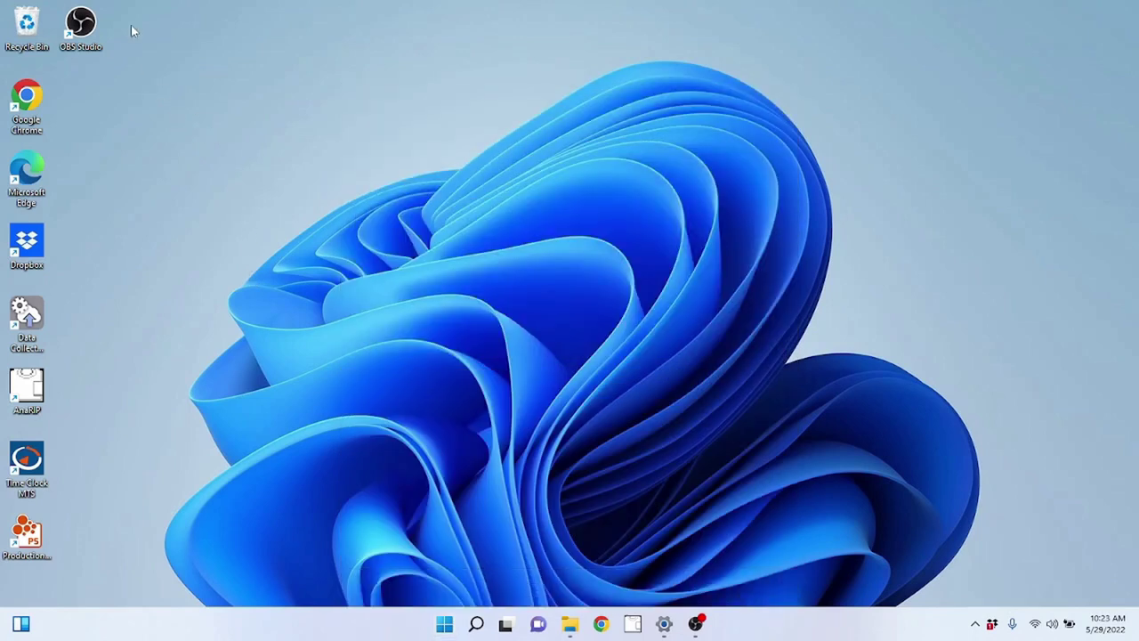
{"action": "left_click_drag", "start_coordinate": [129, 16], "coordinate": [206, 302]}
{"action": "double_click", "coordinate": [27, 100]}
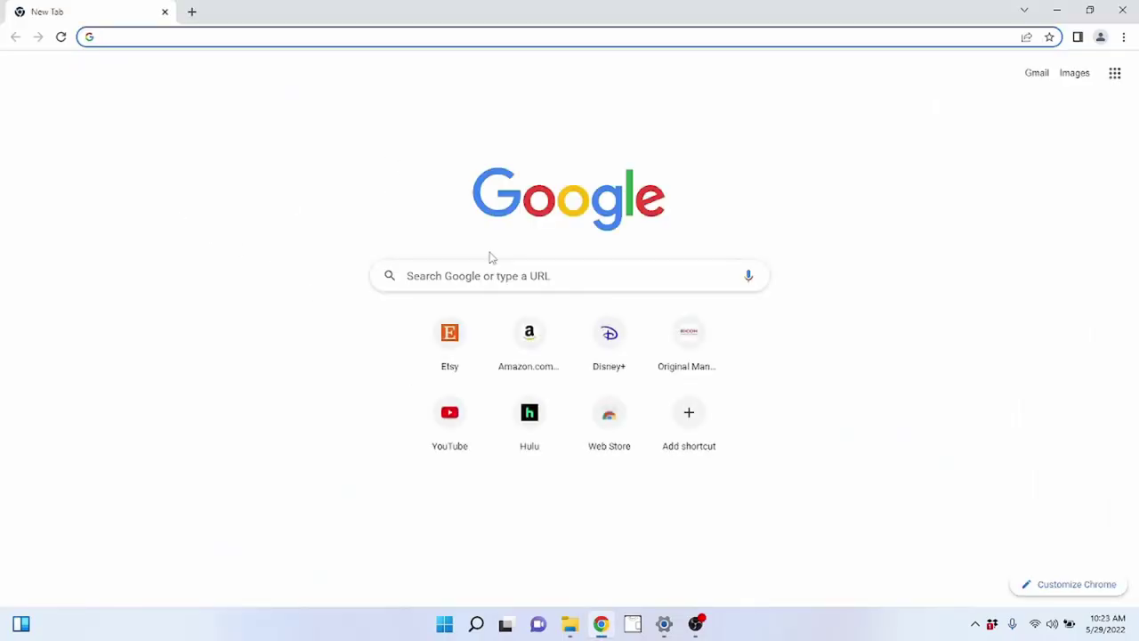
{"action": "left_click", "coordinate": [1122, 10]}
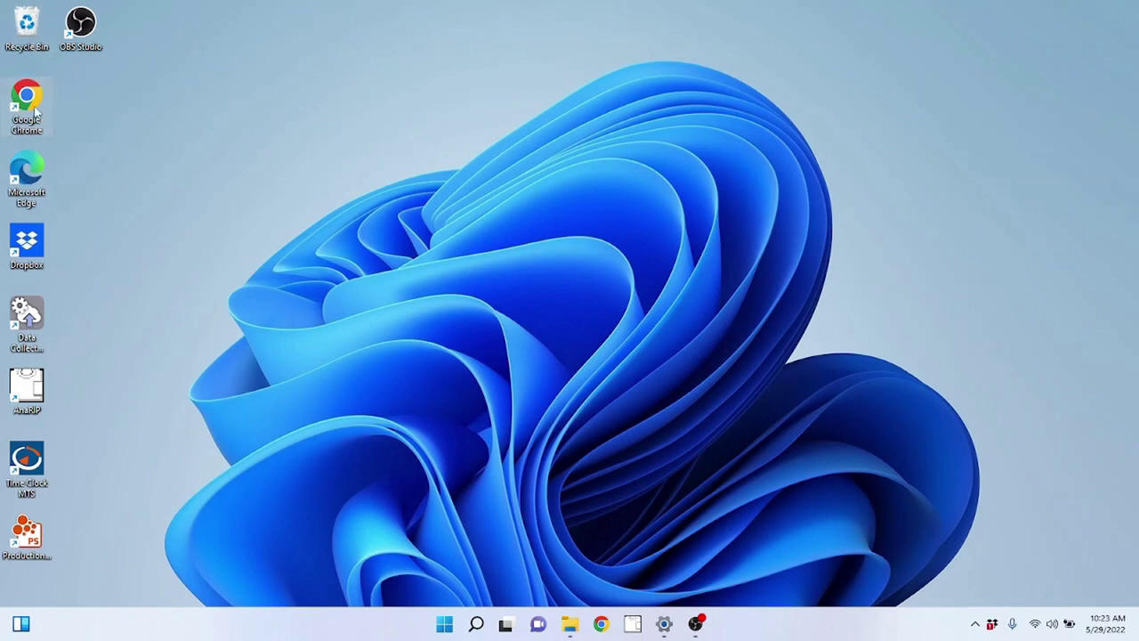
{"action": "left_click", "coordinate": [85, 124]}
Launch Clock from Start, reposition and close its window, then bring up File Explorer.
{"action": "left_click", "coordinate": [444, 624]}
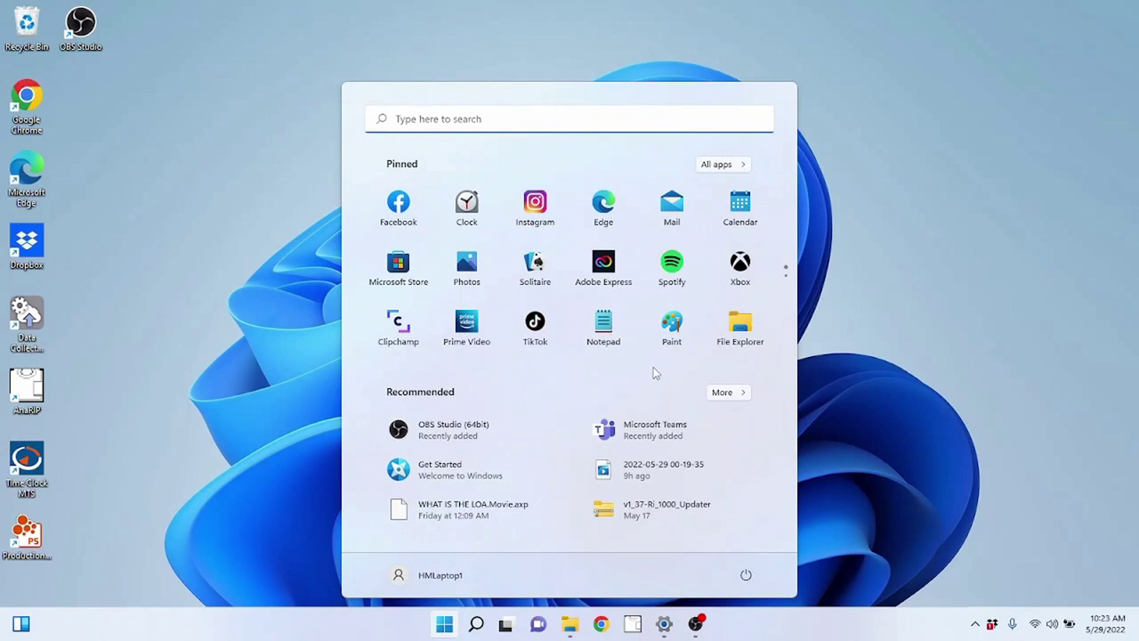
{"action": "left_click", "coordinate": [467, 206]}
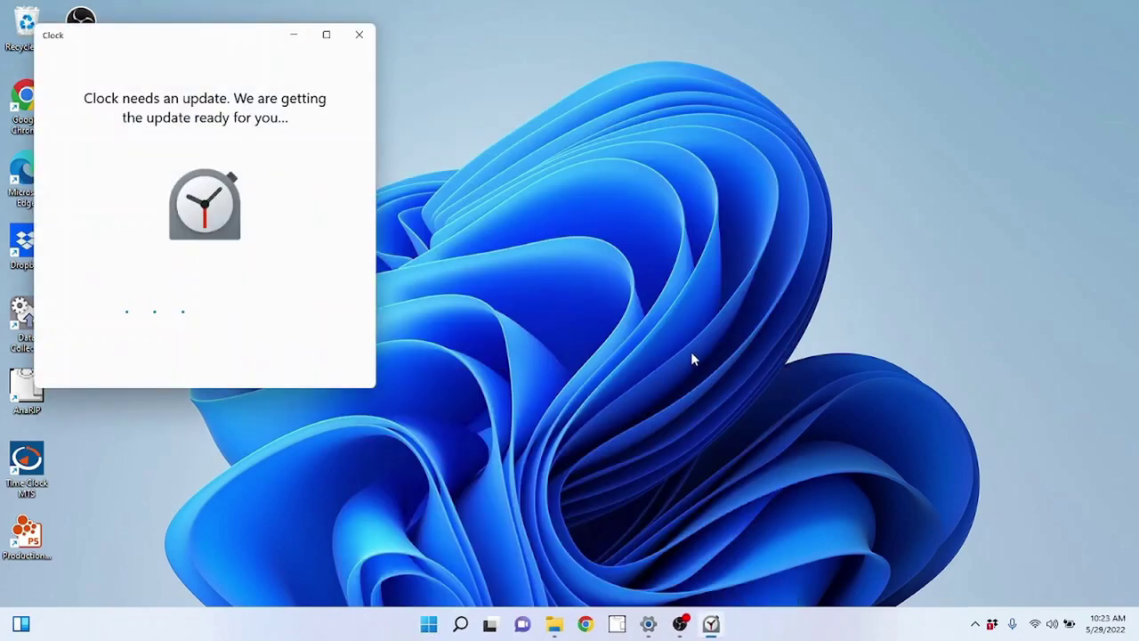
{"action": "left_click_drag", "start_coordinate": [152, 33], "coordinate": [370, 58]}
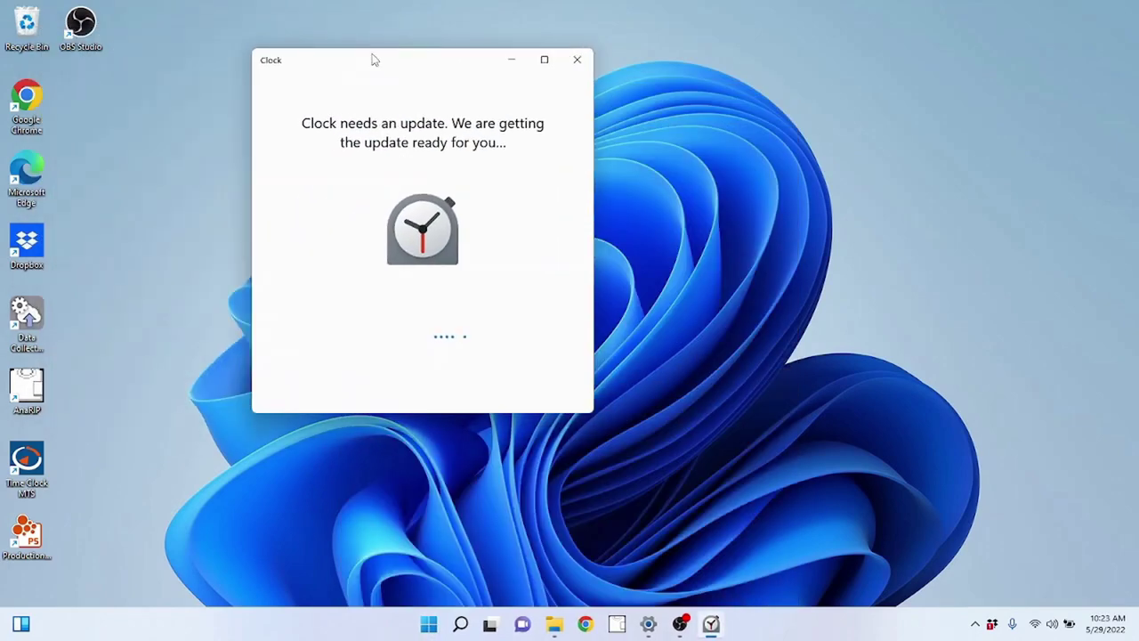
{"action": "left_click", "coordinate": [578, 59]}
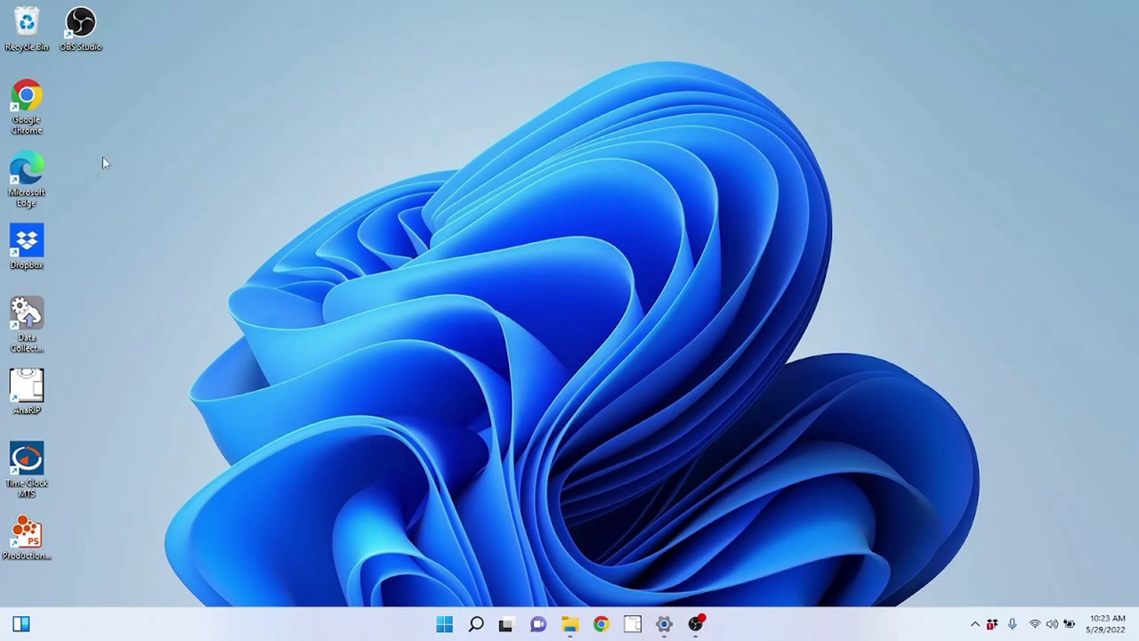
{"action": "left_click", "coordinate": [570, 624]}
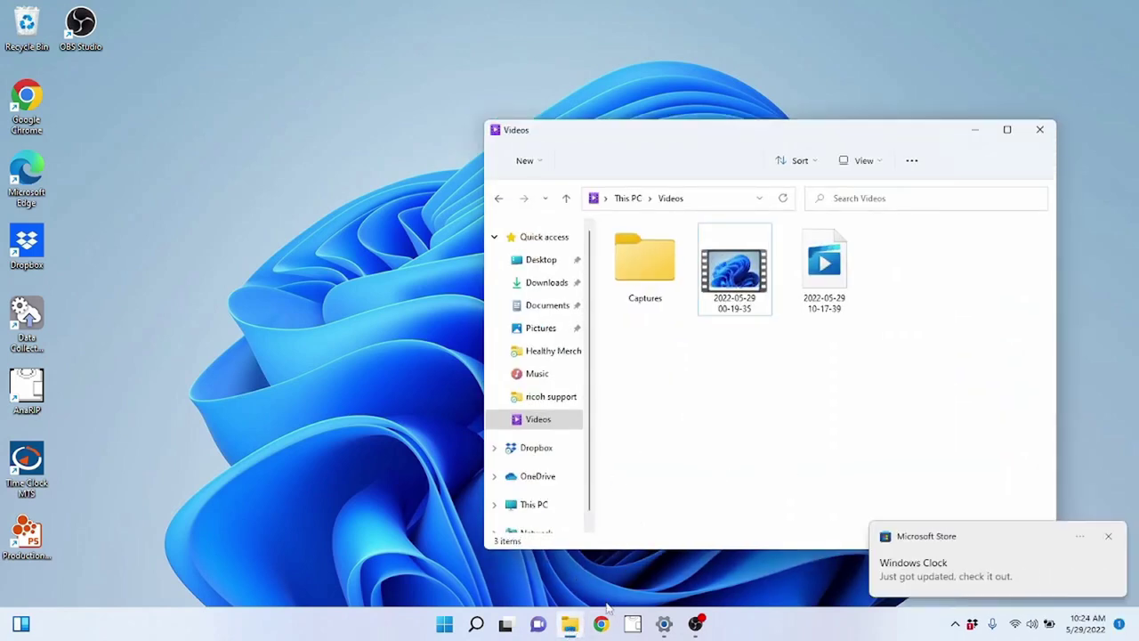
{"action": "mouse_move", "coordinate": [576, 626]}
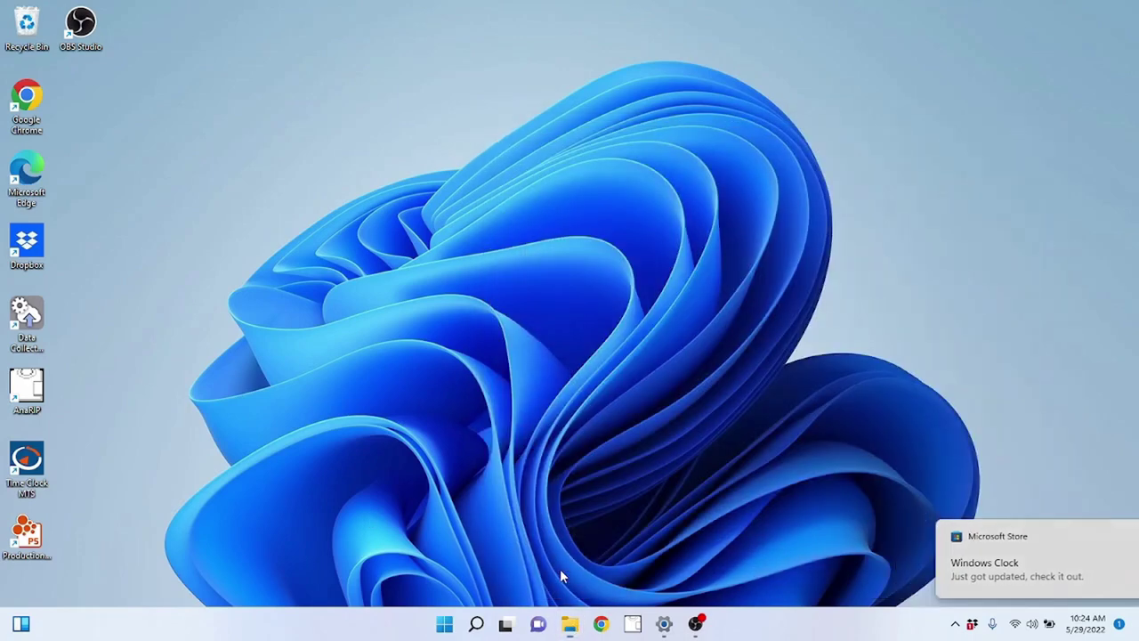
{"action": "left_click", "coordinate": [571, 626]}
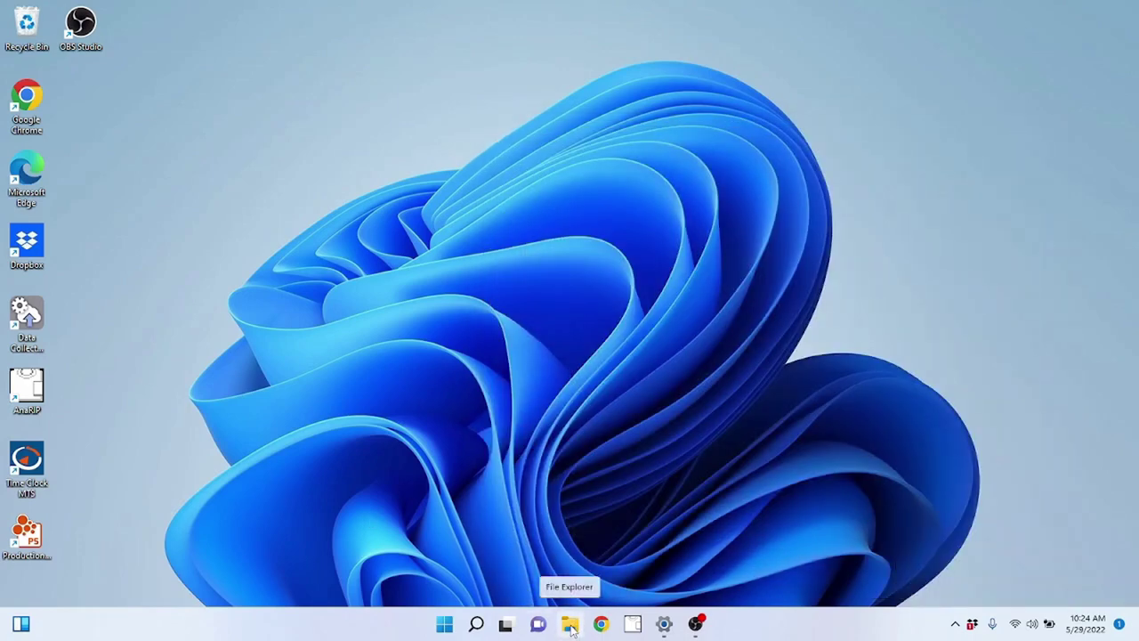
{"action": "left_click", "coordinate": [572, 627]}
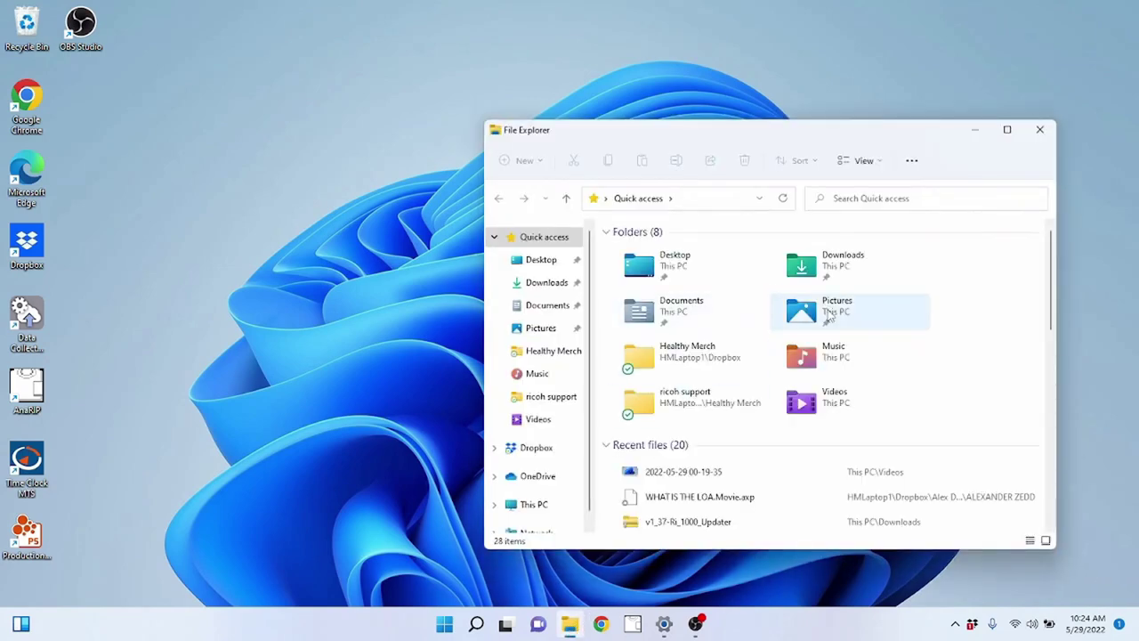
{"action": "scroll", "coordinate": [826, 374], "scroll_direction": "down", "scroll_amount": 5}
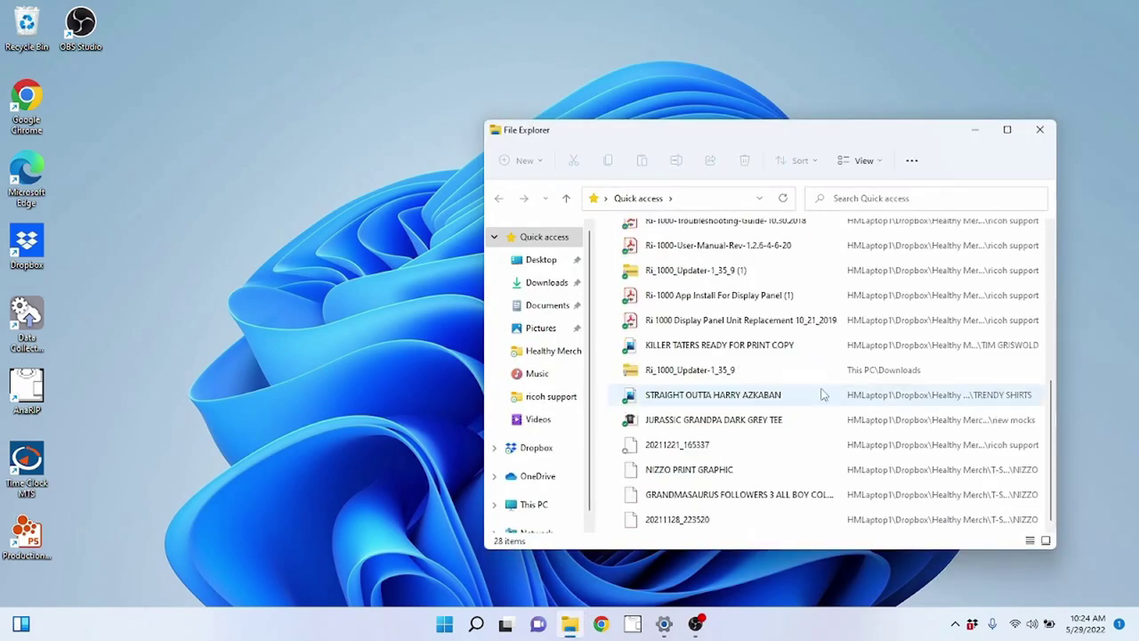
{"action": "scroll", "coordinate": [821, 405], "scroll_direction": "up", "scroll_amount": 6}
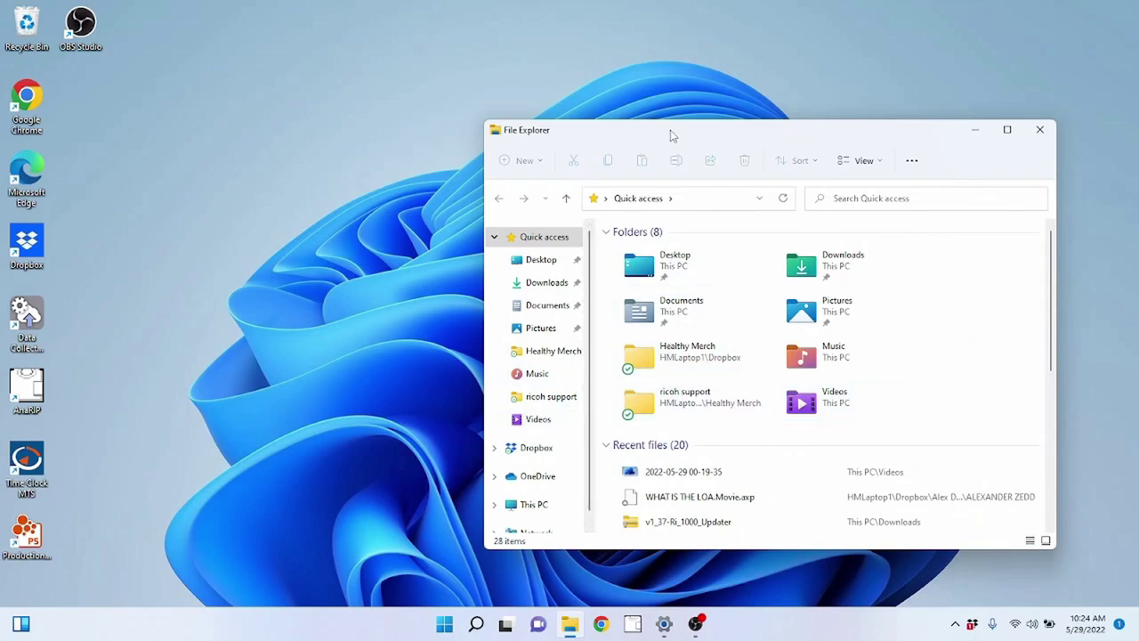
{"action": "left_click_drag", "start_coordinate": [672, 133], "coordinate": [576, 82]}
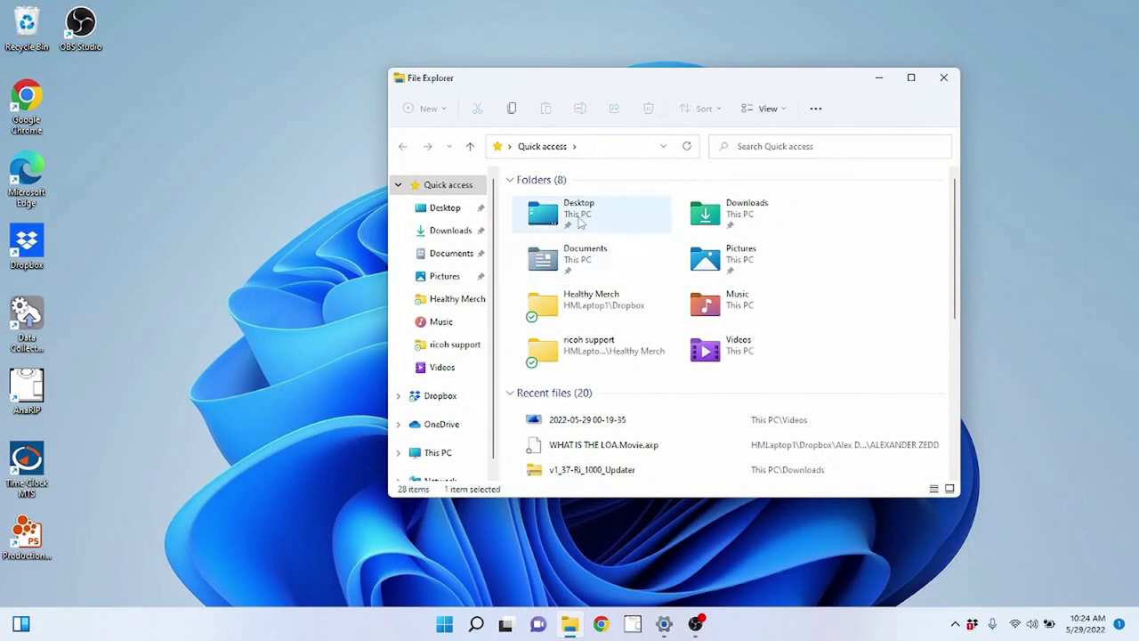
{"action": "double_click", "coordinate": [580, 213]}
{"action": "left_click", "coordinate": [404, 148]}
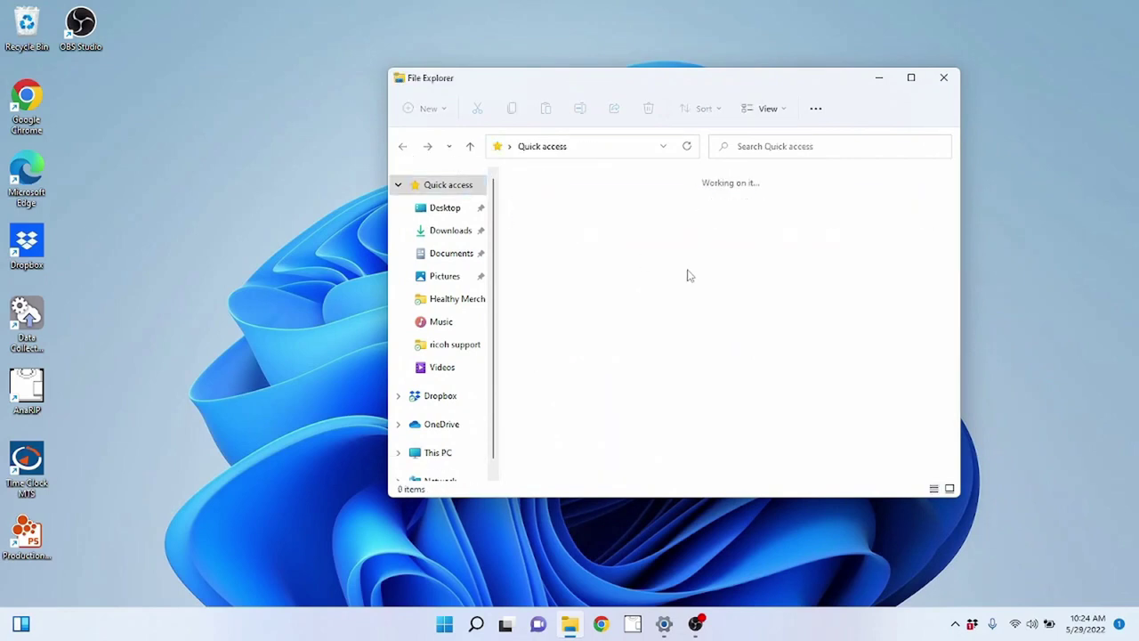
{"action": "double_click", "coordinate": [731, 231]}
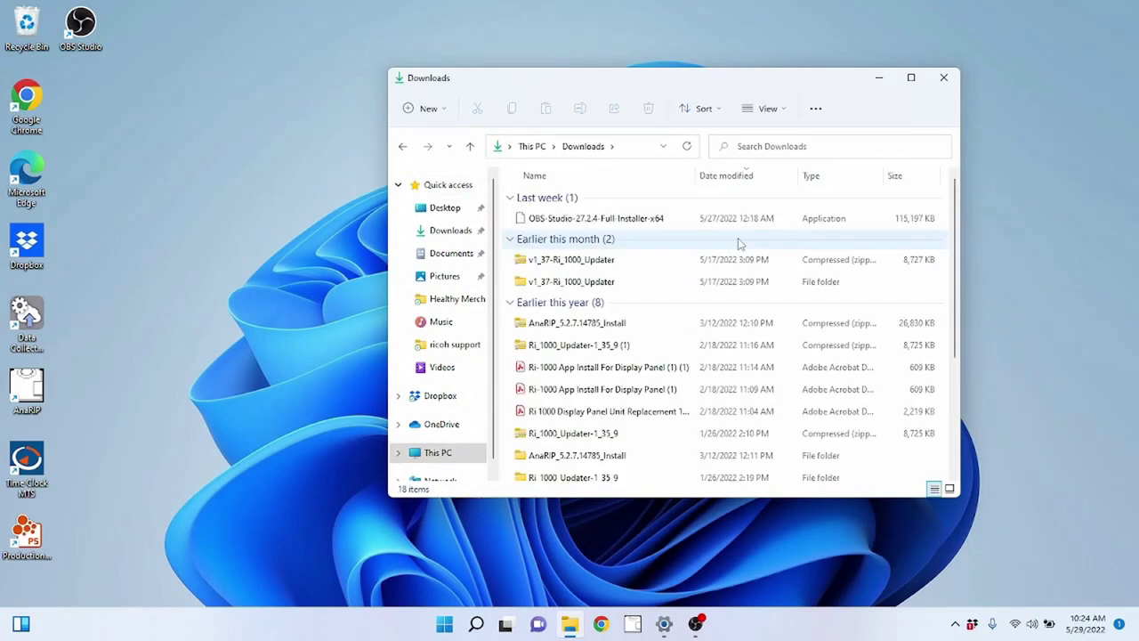
{"action": "key", "text": "alt+Left"}
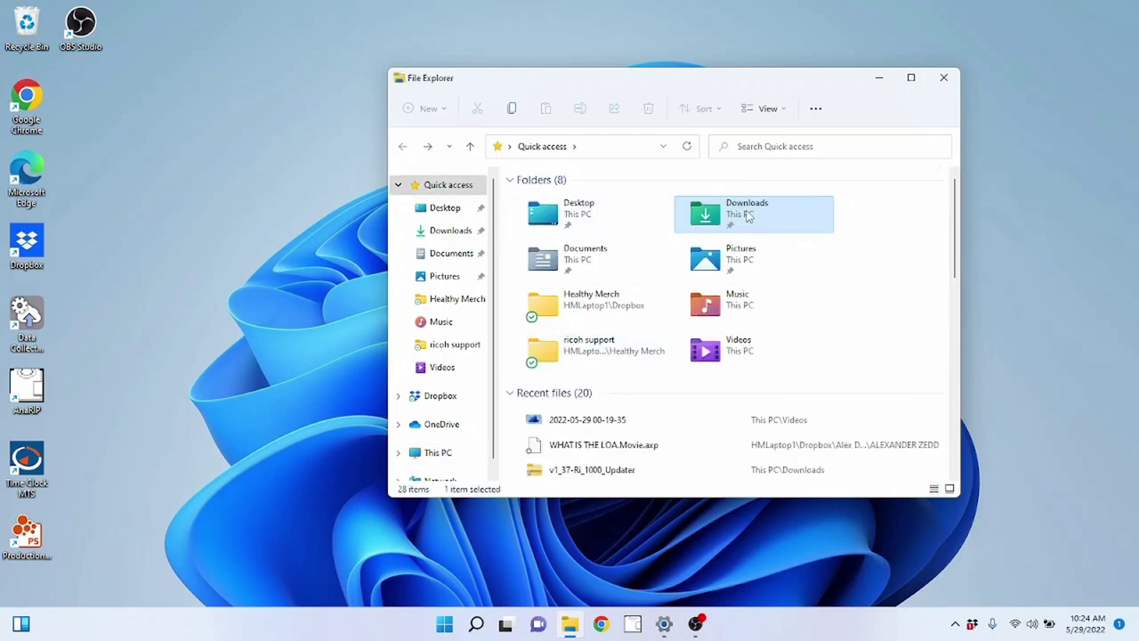
{"action": "left_click", "coordinate": [944, 78]}
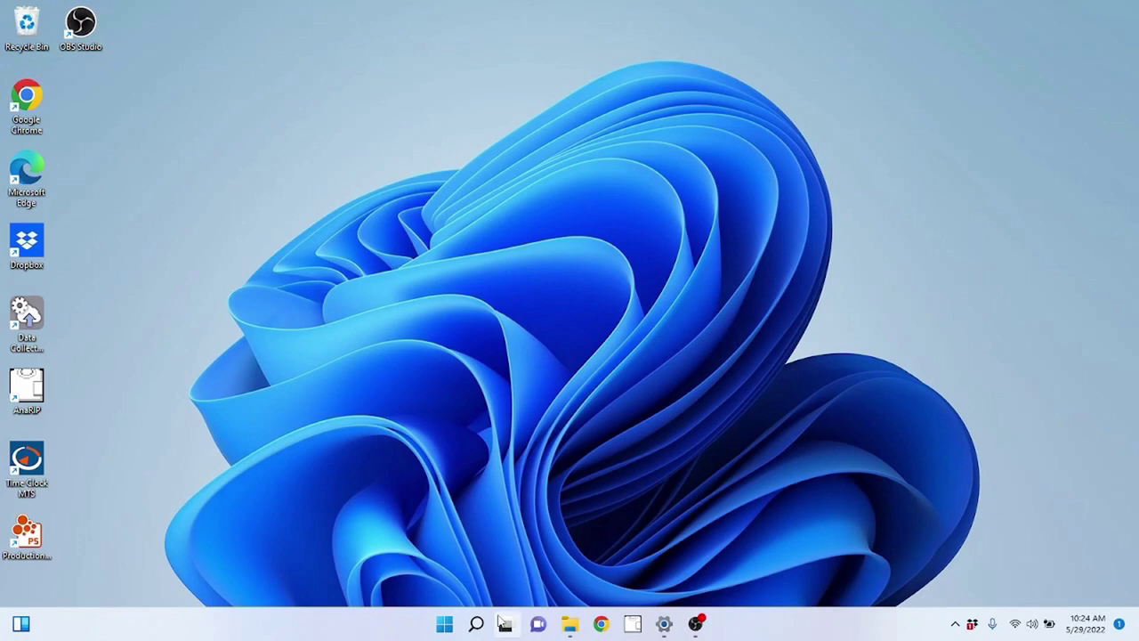
Open the OBS Studio shortcut's file location, then close the 64bit folder window.
{"action": "right_click", "coordinate": [85, 47]}
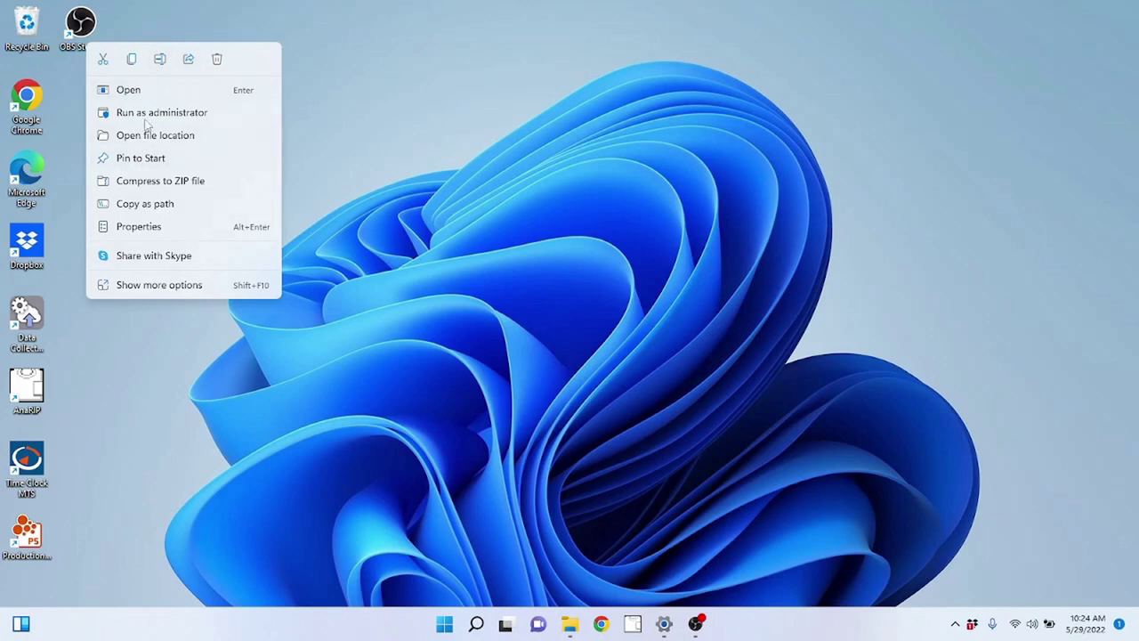
{"action": "left_click", "coordinate": [276, 408]}
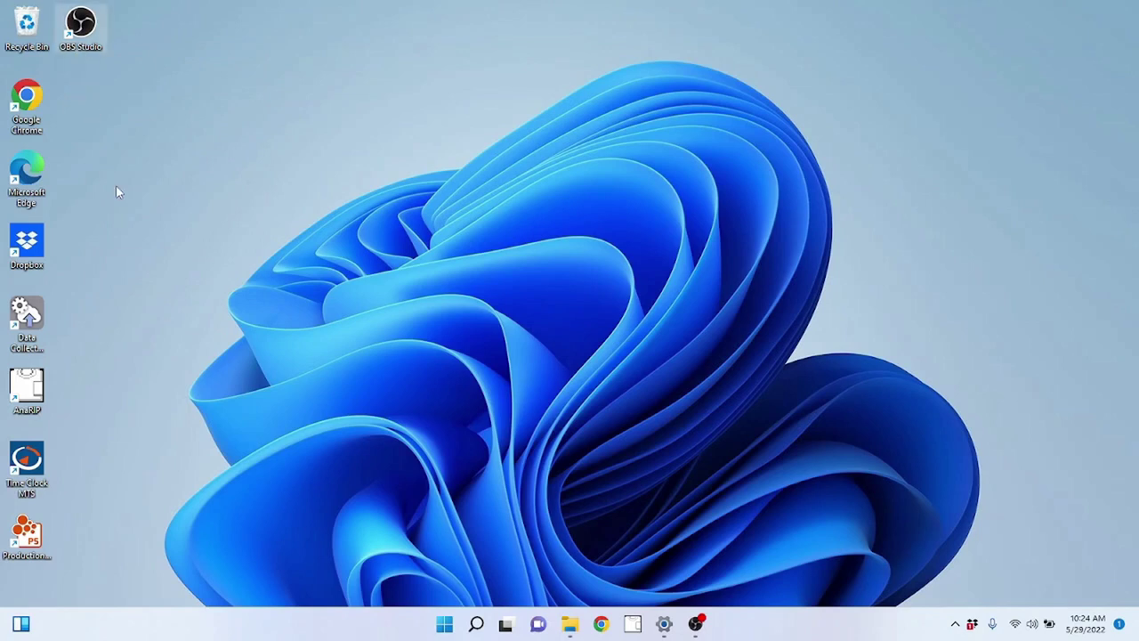
{"action": "right_click", "coordinate": [89, 54]}
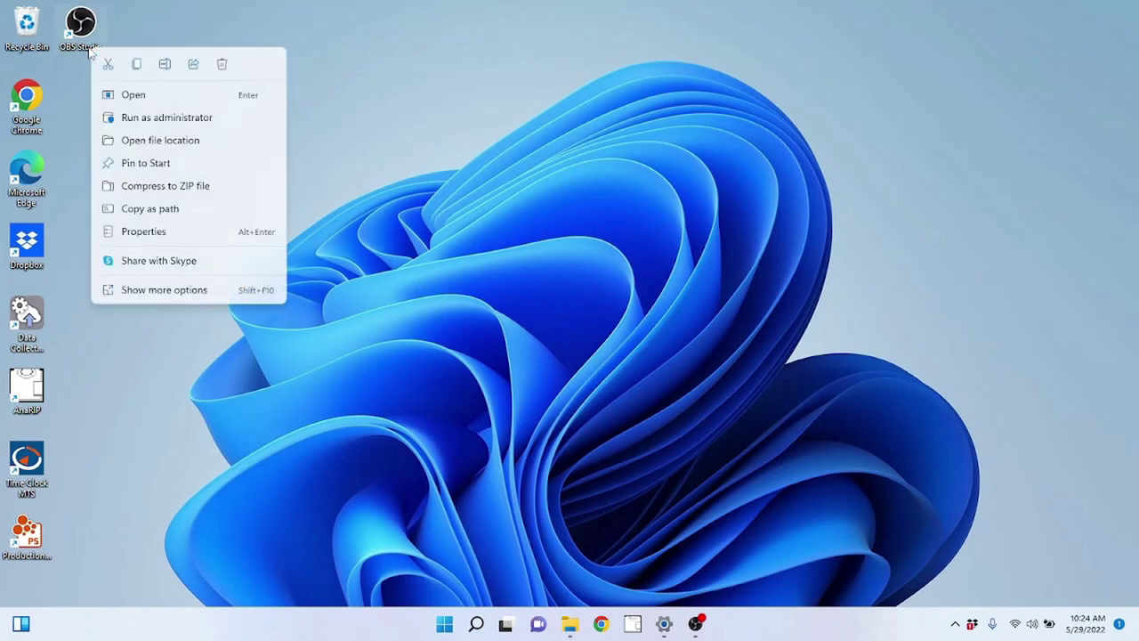
{"action": "left_click", "coordinate": [140, 143]}
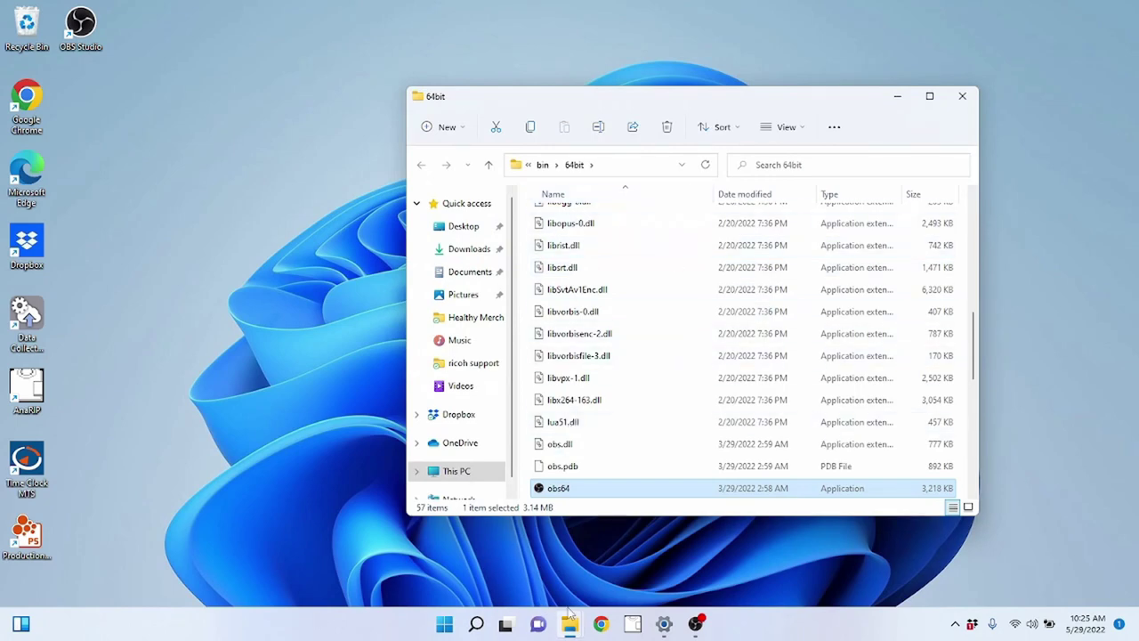
{"action": "left_click", "coordinate": [962, 95]}
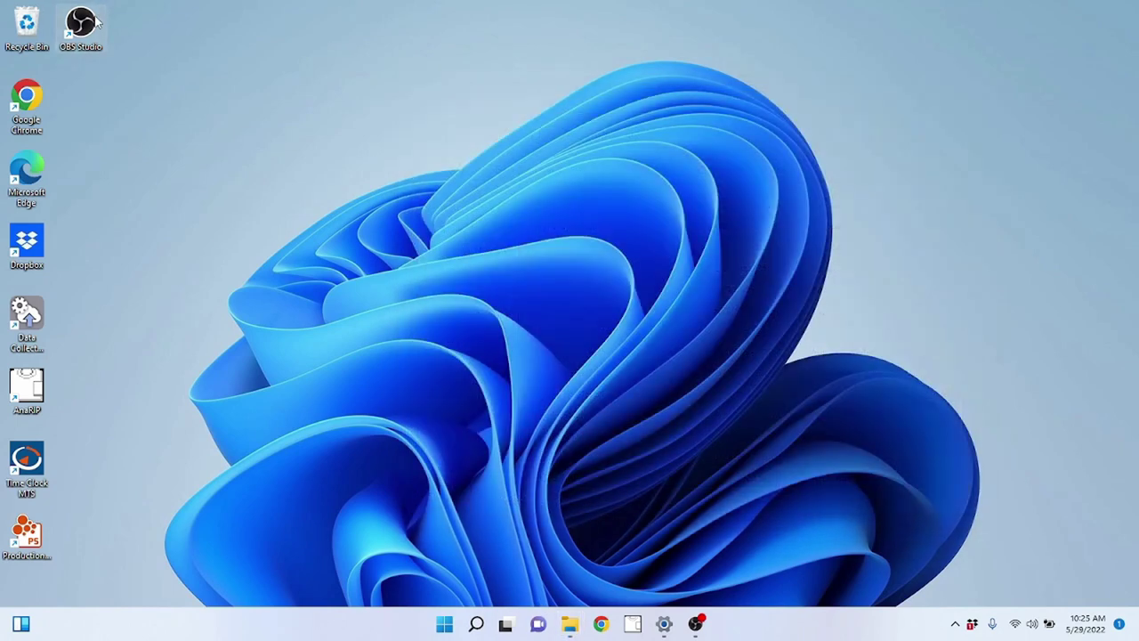
Expand the OBS Studio shortcut menu with Show more options, dismiss it, and reopen Start.
{"action": "right_click", "coordinate": [94, 20]}
{"action": "left_click", "coordinate": [164, 259]}
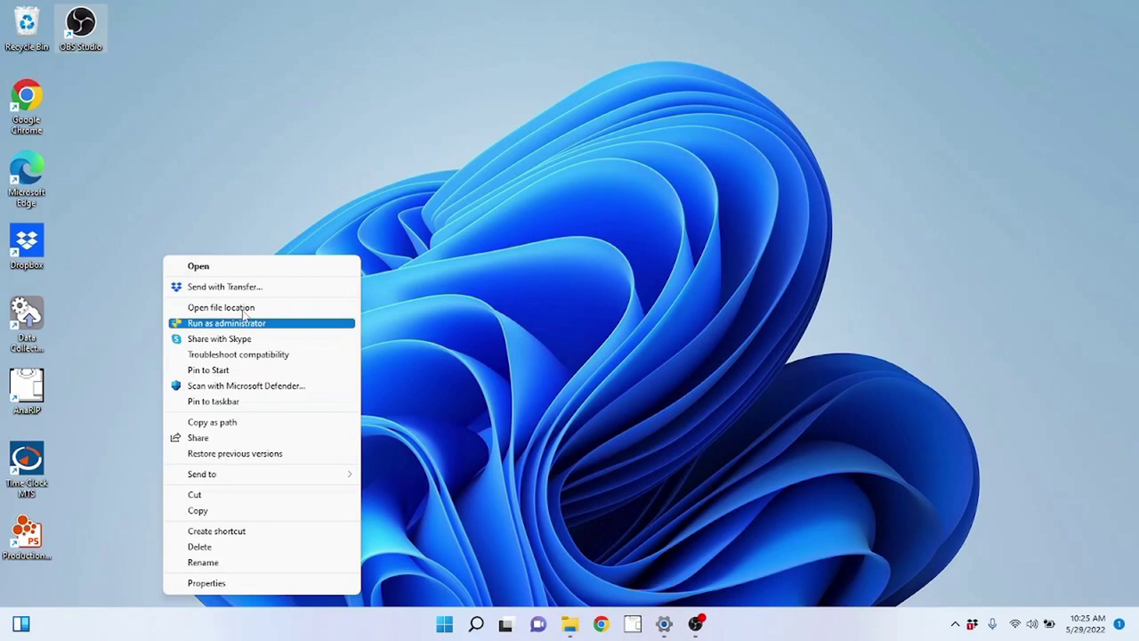
{"action": "left_click", "coordinate": [410, 322]}
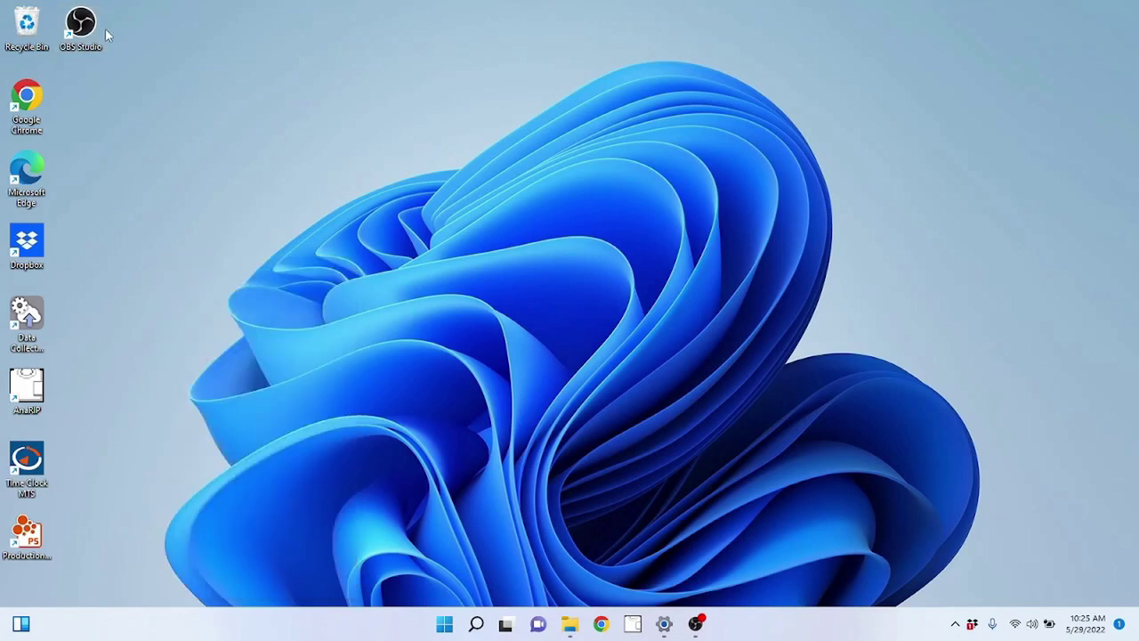
{"action": "right_click", "coordinate": [81, 36]}
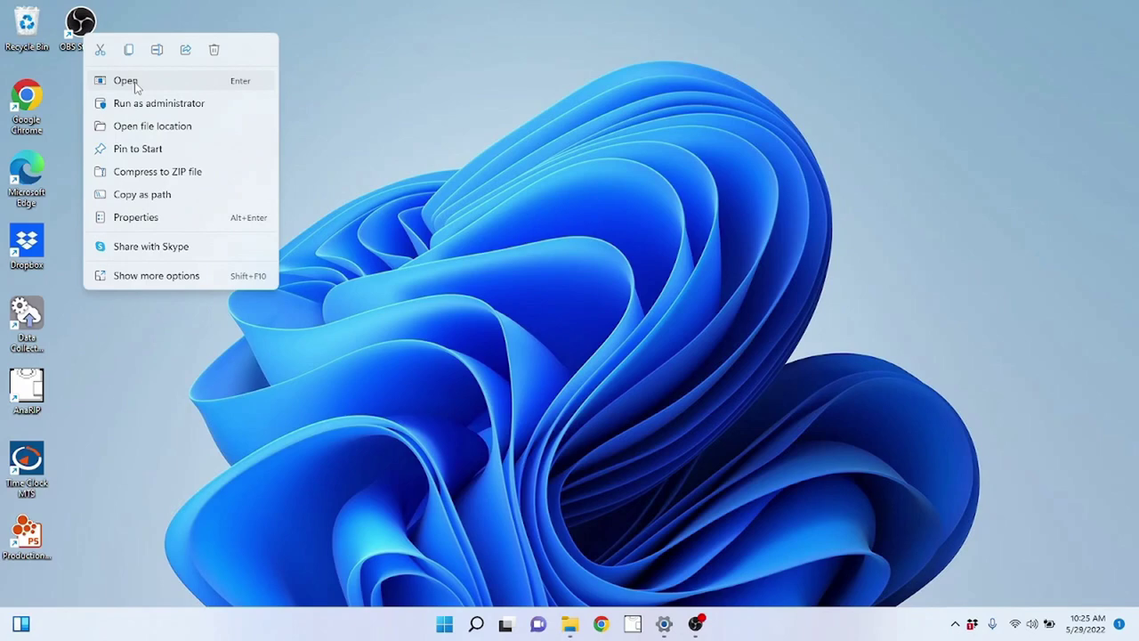
{"action": "left_click", "coordinate": [445, 623]}
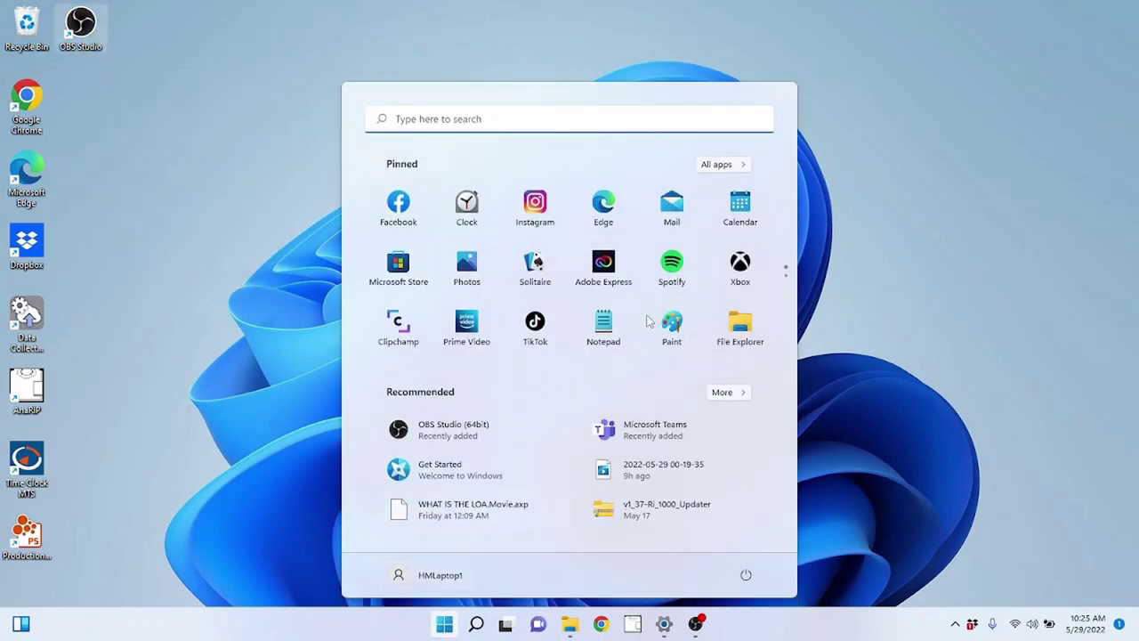
View the pinned Adobe Express app's options, then click the desktop to close everything.
{"action": "right_click", "coordinate": [603, 265]}
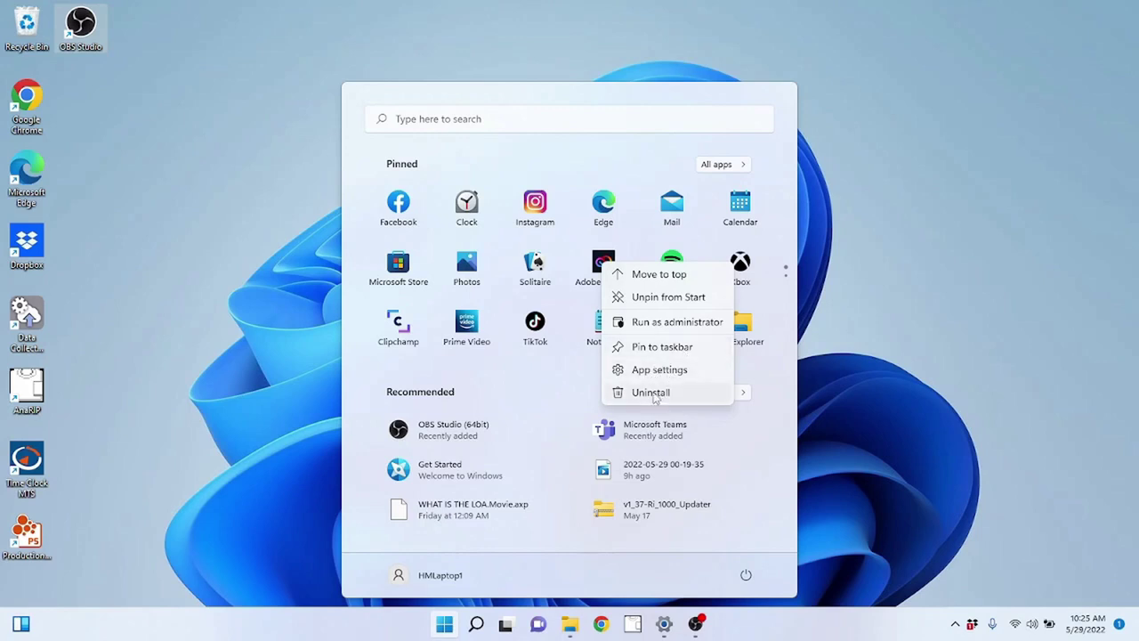
{"action": "left_click", "coordinate": [268, 286]}
{"action": "left_click", "coordinate": [268, 285]}
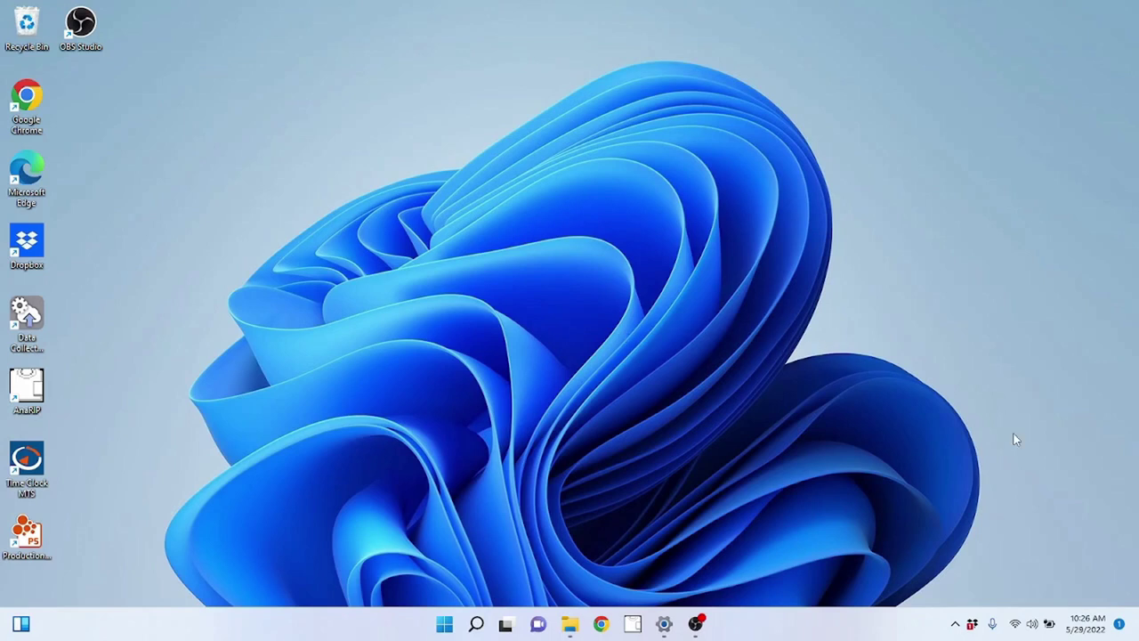
Open the taskbar calendar, flip to April 2022 and back, select May 30, then close it.
{"action": "mouse_move", "coordinate": [1095, 627]}
{"action": "left_click", "coordinate": [1091, 630]}
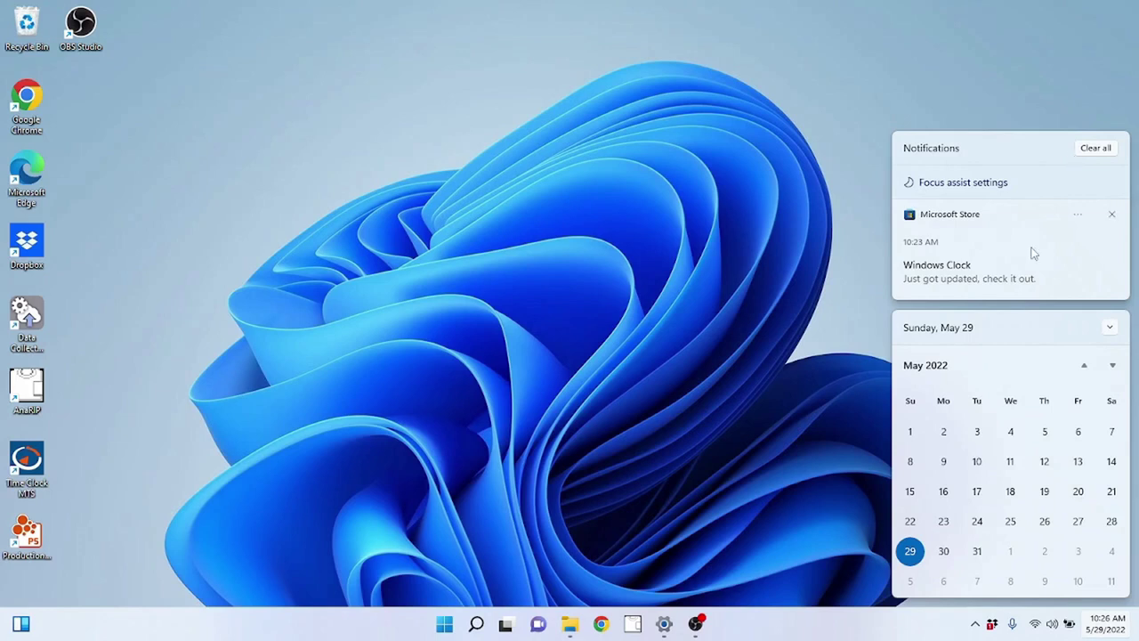
{"action": "left_click", "coordinate": [1086, 369]}
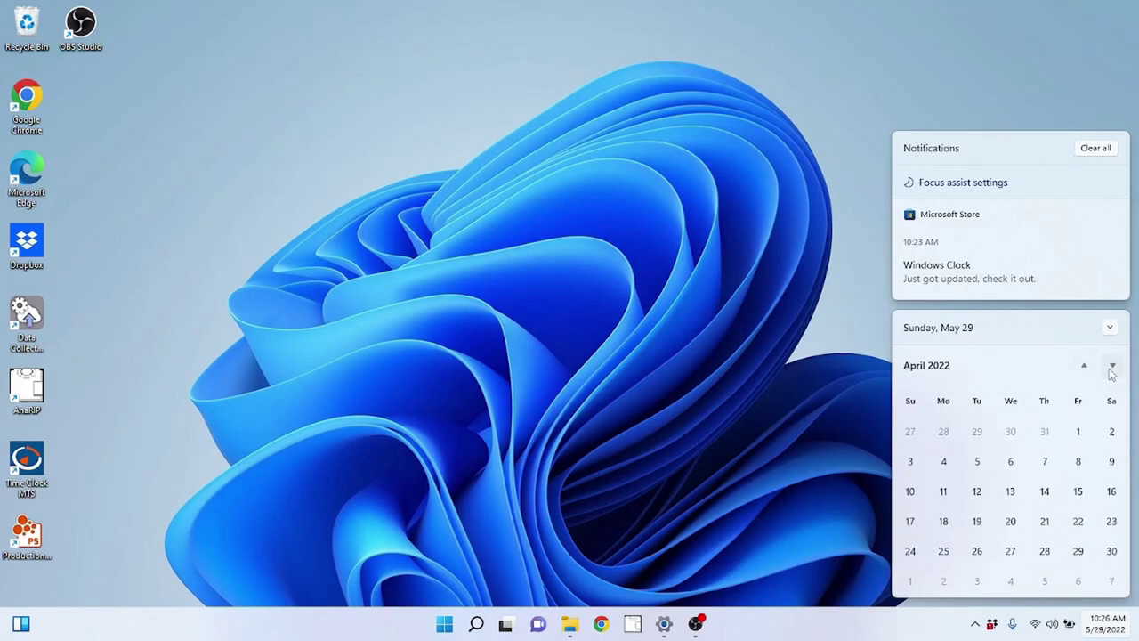
{"action": "left_click", "coordinate": [1113, 369]}
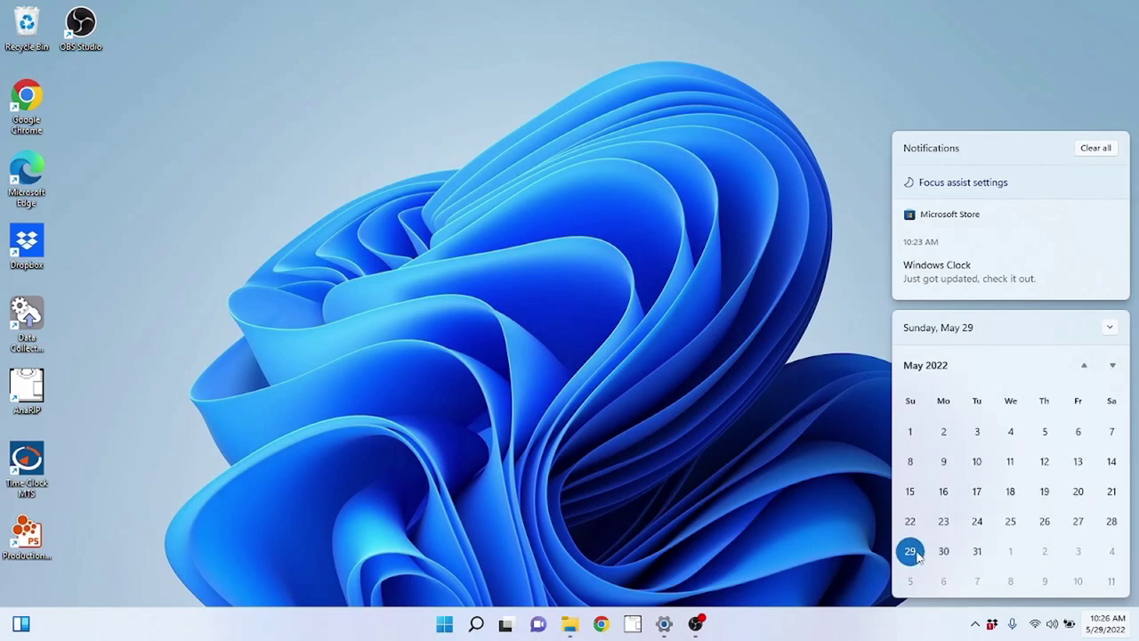
{"action": "left_click", "coordinate": [943, 551]}
{"action": "left_click", "coordinate": [834, 479]}
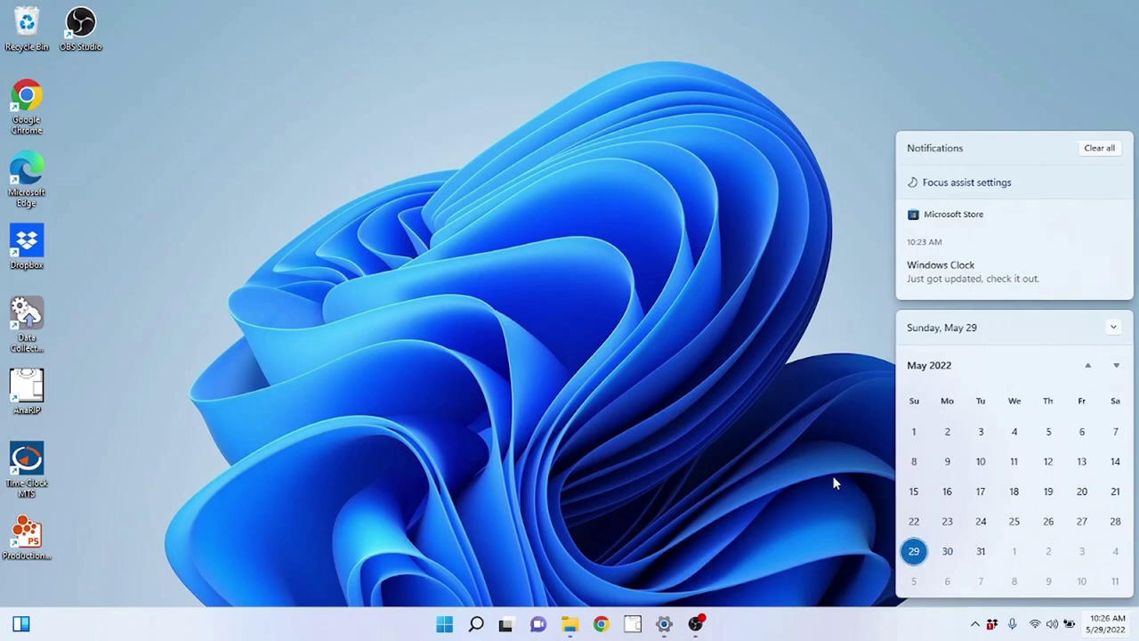
Via Adjust date and time, switch Set time automatically on and then back off.
{"action": "right_click", "coordinate": [1107, 628]}
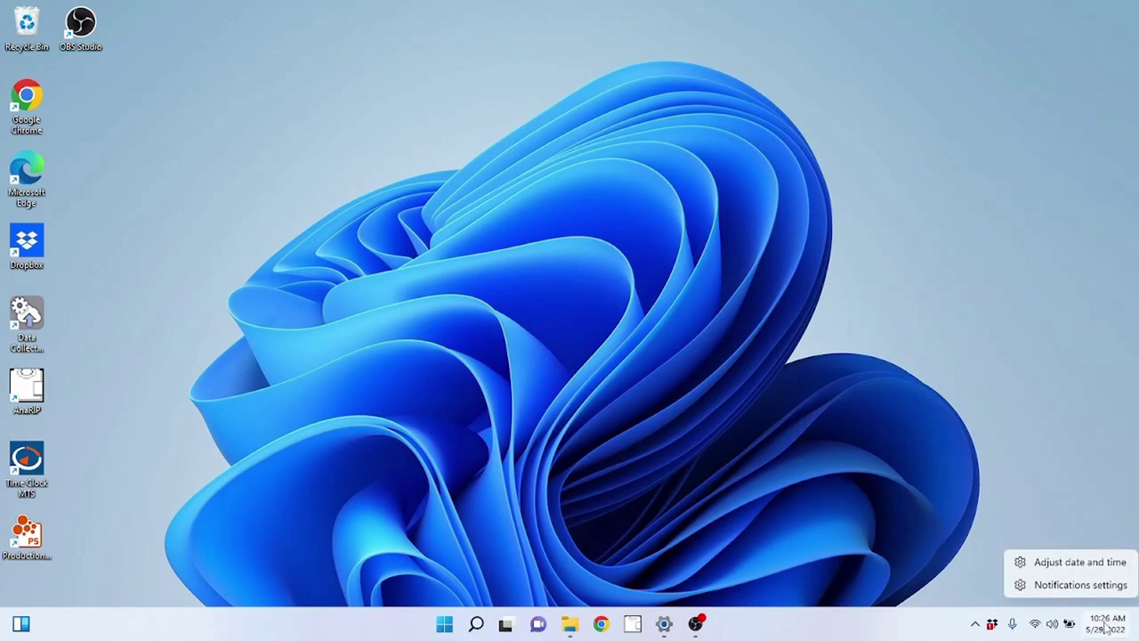
{"action": "left_click", "coordinate": [1050, 567]}
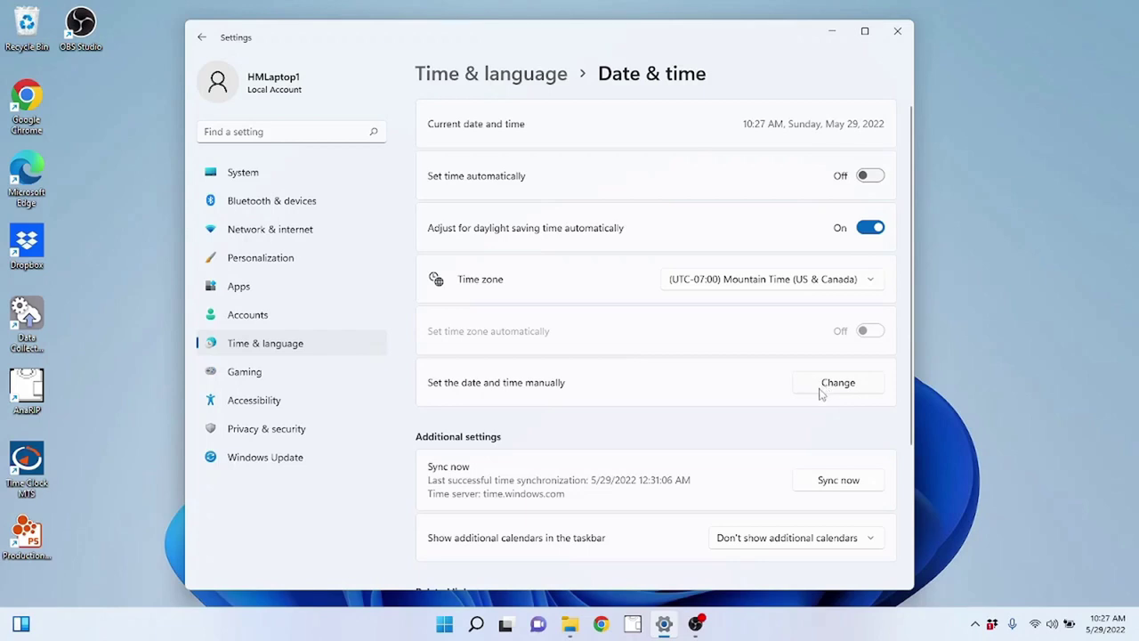
{"action": "left_click", "coordinate": [868, 178]}
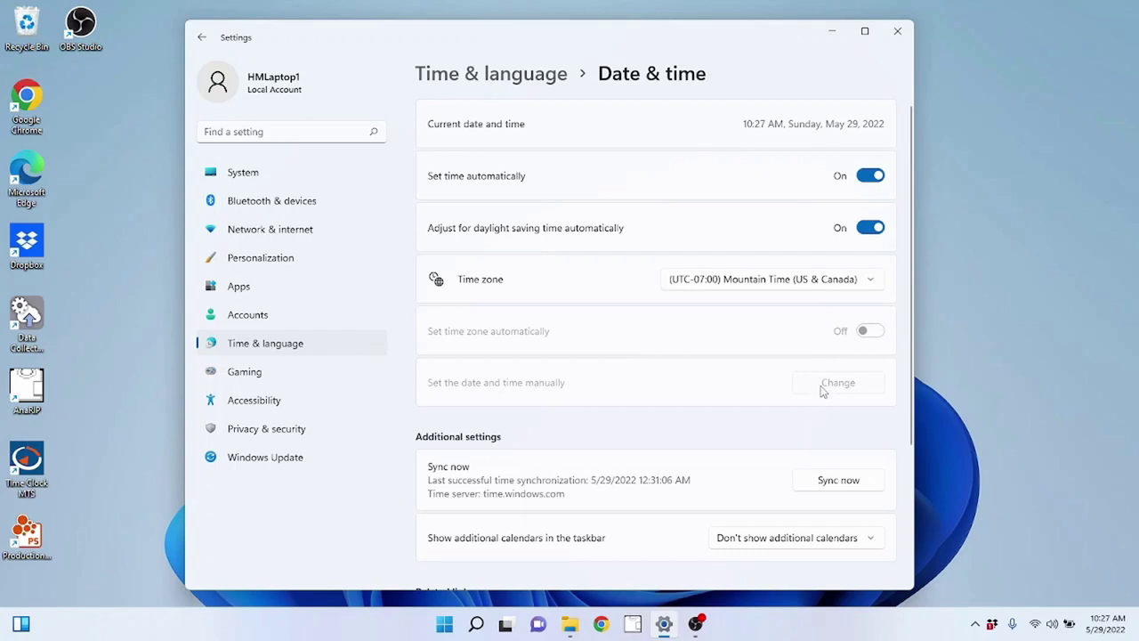
{"action": "left_click", "coordinate": [869, 178]}
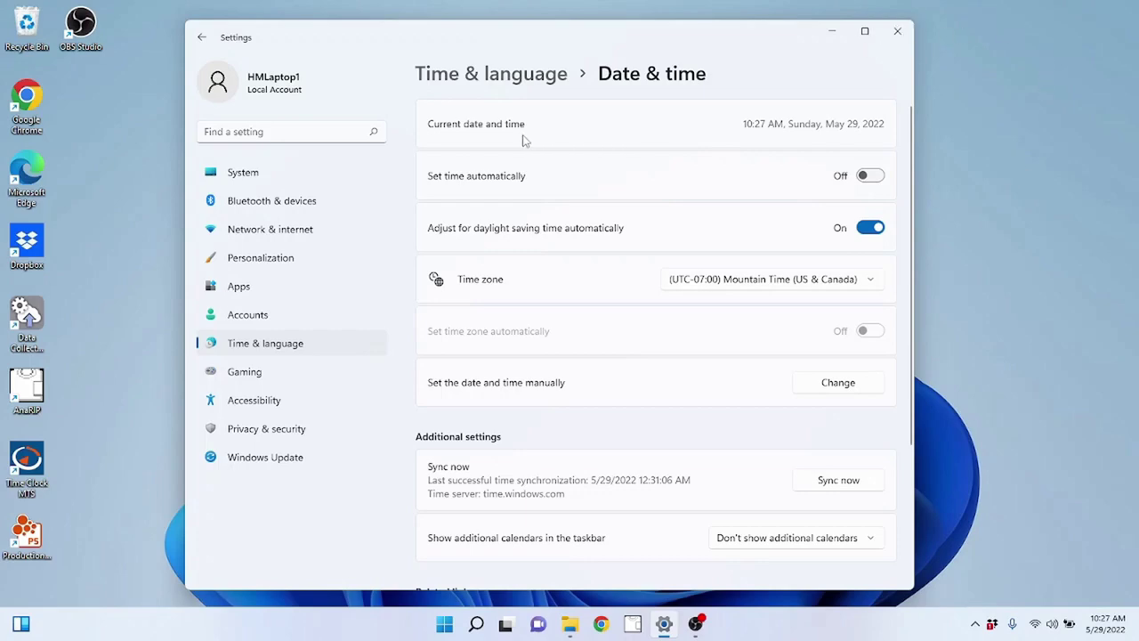
{"action": "scroll", "coordinate": [571, 383], "scroll_direction": "down", "scroll_amount": 2}
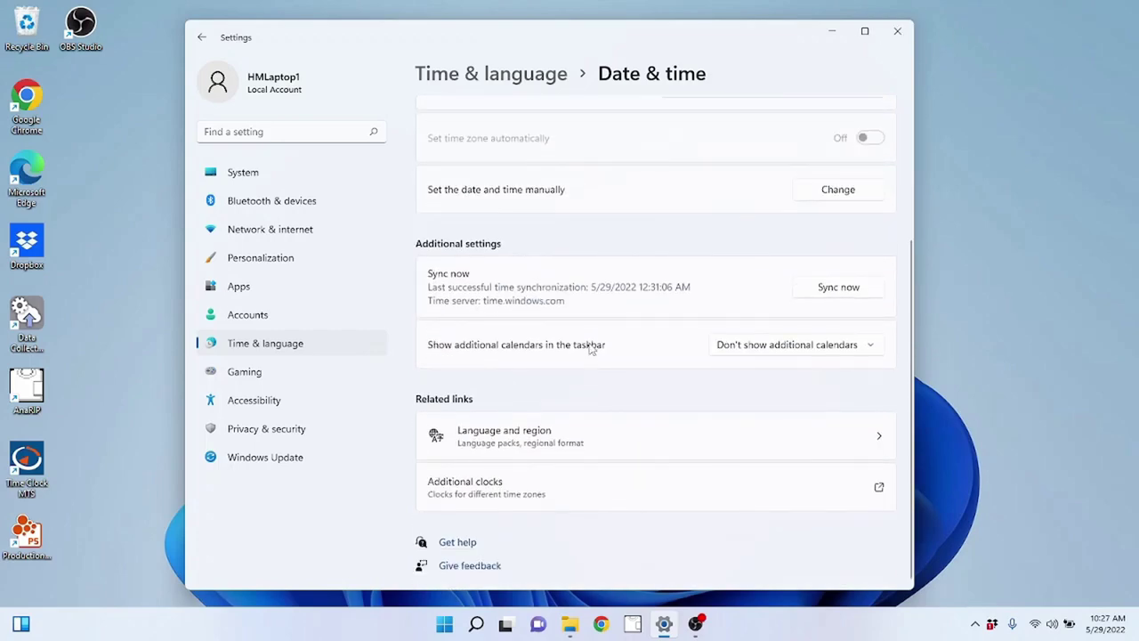
{"action": "scroll", "coordinate": [590, 348], "scroll_direction": "up", "scroll_amount": 3}
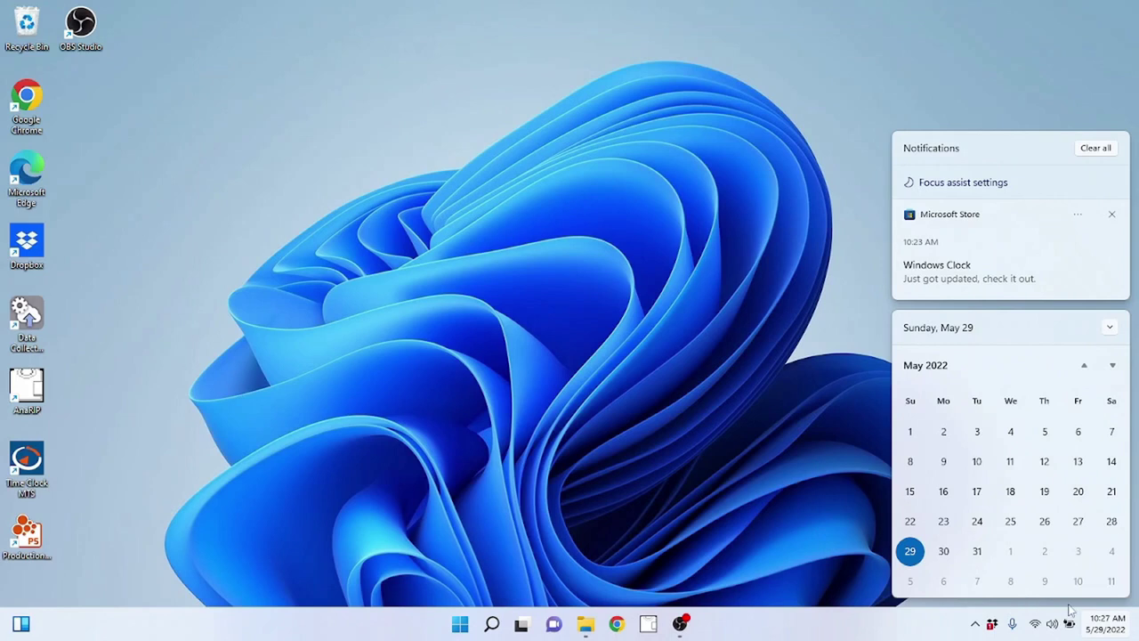
Open Start, browse the Pinned pages, then switch to the alphabetical All apps list.
{"action": "right_click", "coordinate": [1105, 623]}
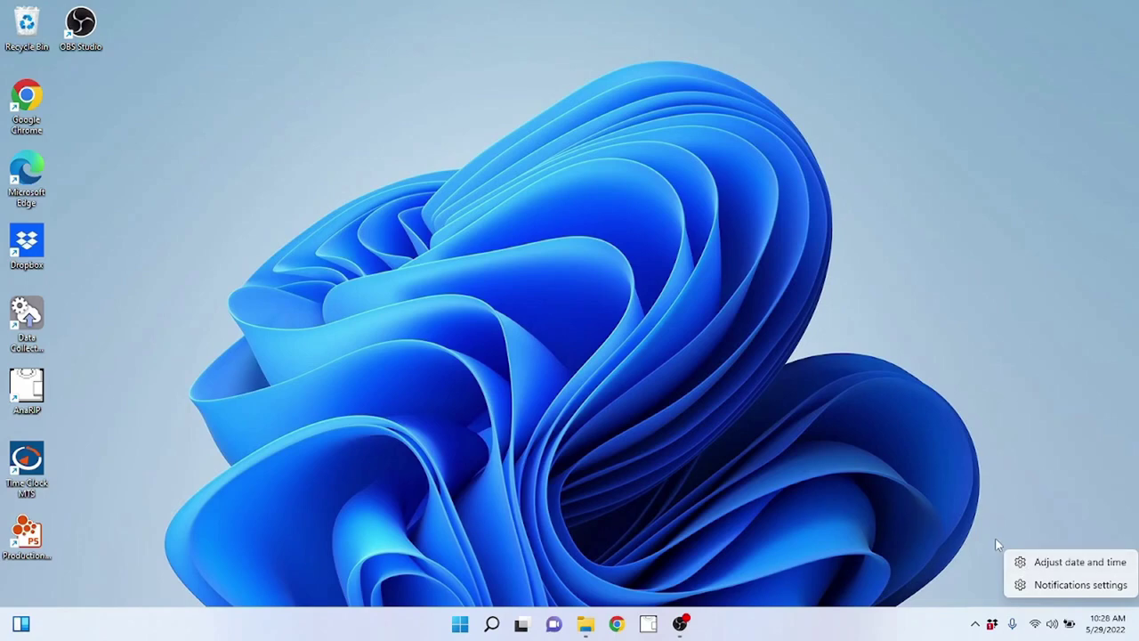
{"action": "left_click", "coordinate": [466, 625]}
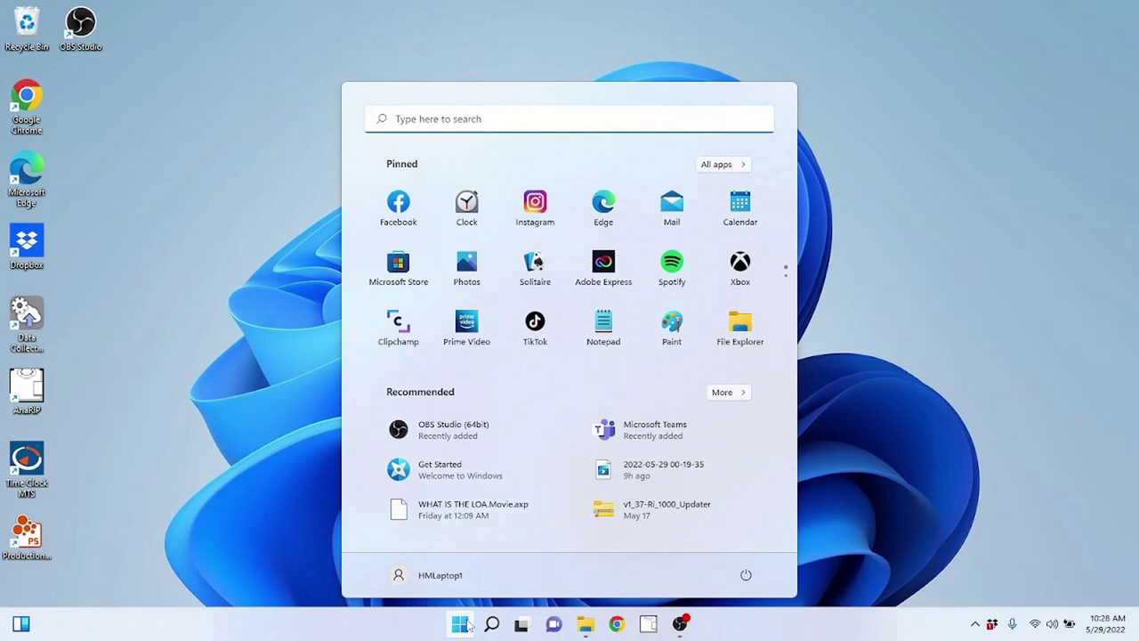
{"action": "scroll", "coordinate": [605, 291], "scroll_direction": "down", "scroll_amount": 1}
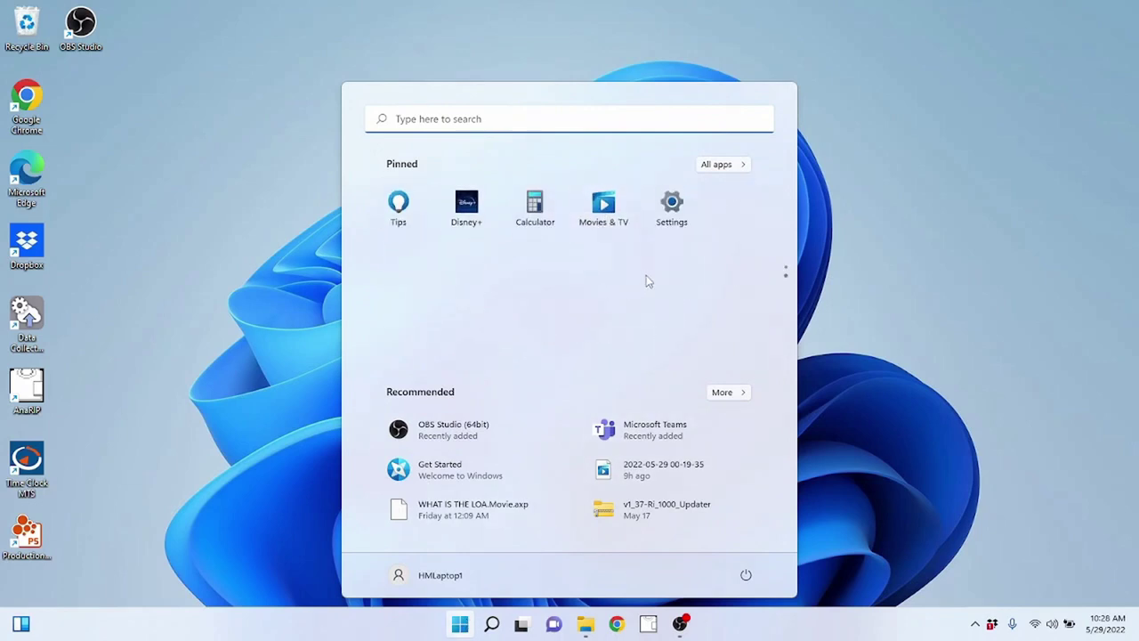
{"action": "scroll", "coordinate": [677, 222], "scroll_direction": "up", "scroll_amount": 1}
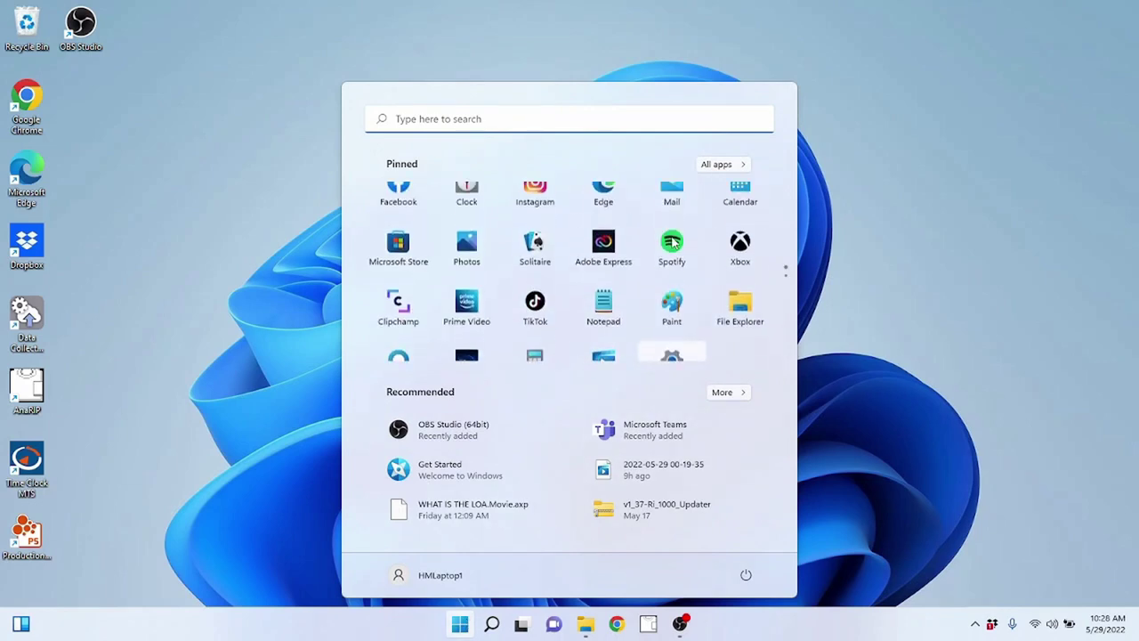
{"action": "scroll", "coordinate": [605, 263], "scroll_direction": "down", "scroll_amount": 1}
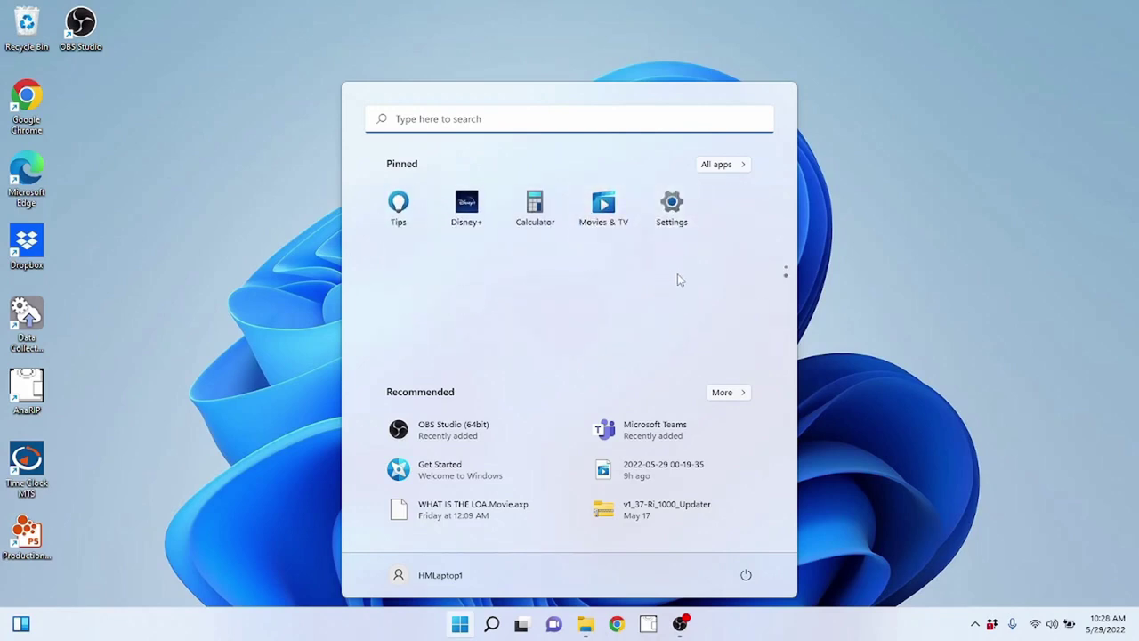
{"action": "scroll", "coordinate": [673, 247], "scroll_direction": "up", "scroll_amount": 1}
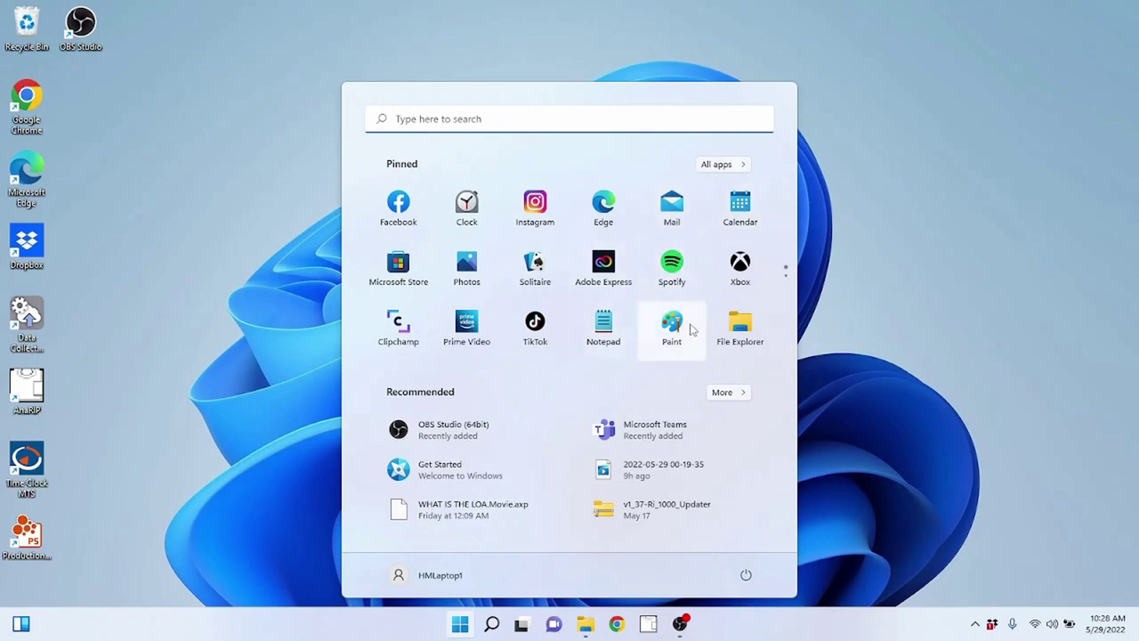
{"action": "left_click", "coordinate": [717, 165]}
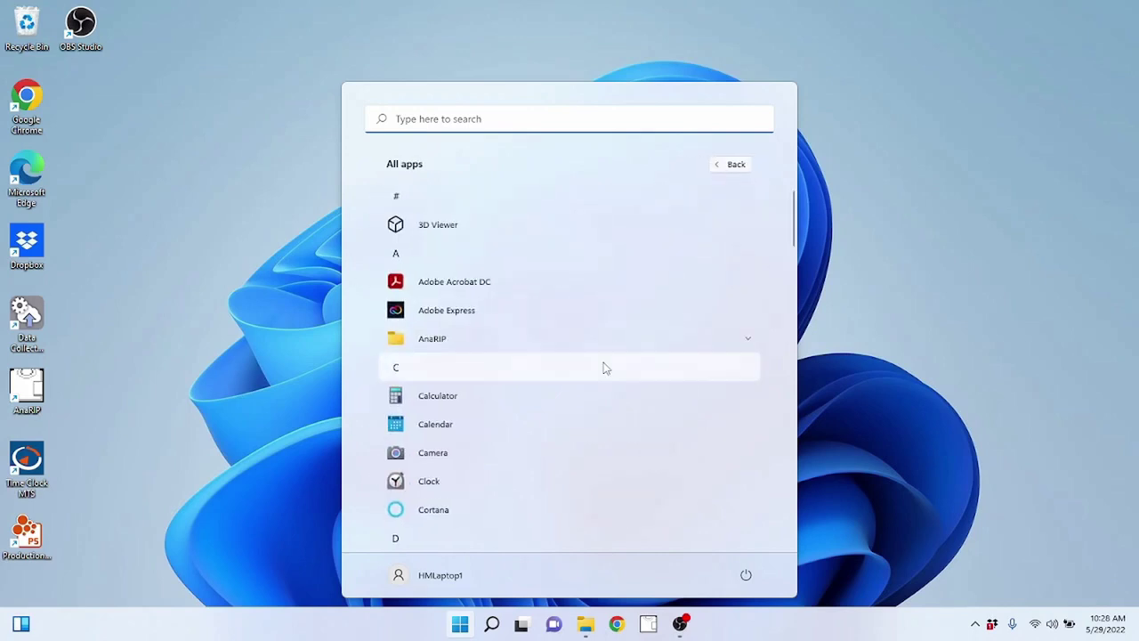
Scroll All apps, view the Settings app's extra options, then return to Pinned and close Start.
{"action": "scroll", "coordinate": [418, 374], "scroll_direction": "down", "scroll_amount": 2}
{"action": "scroll", "coordinate": [435, 385], "scroll_direction": "down", "scroll_amount": 10}
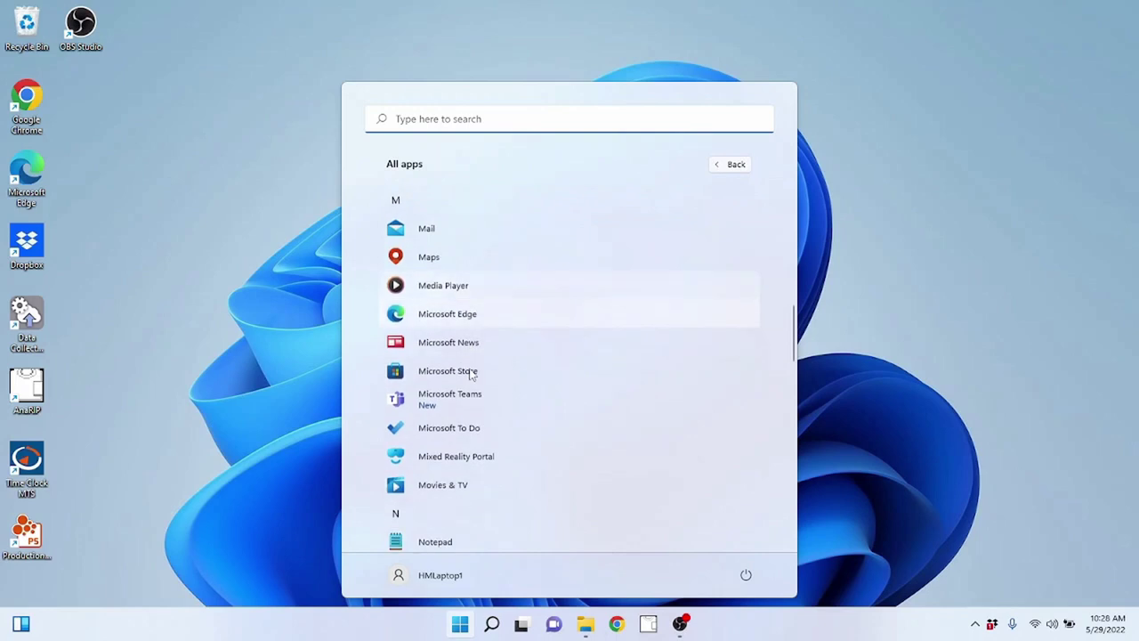
{"action": "scroll", "coordinate": [472, 365], "scroll_direction": "down", "scroll_amount": 3}
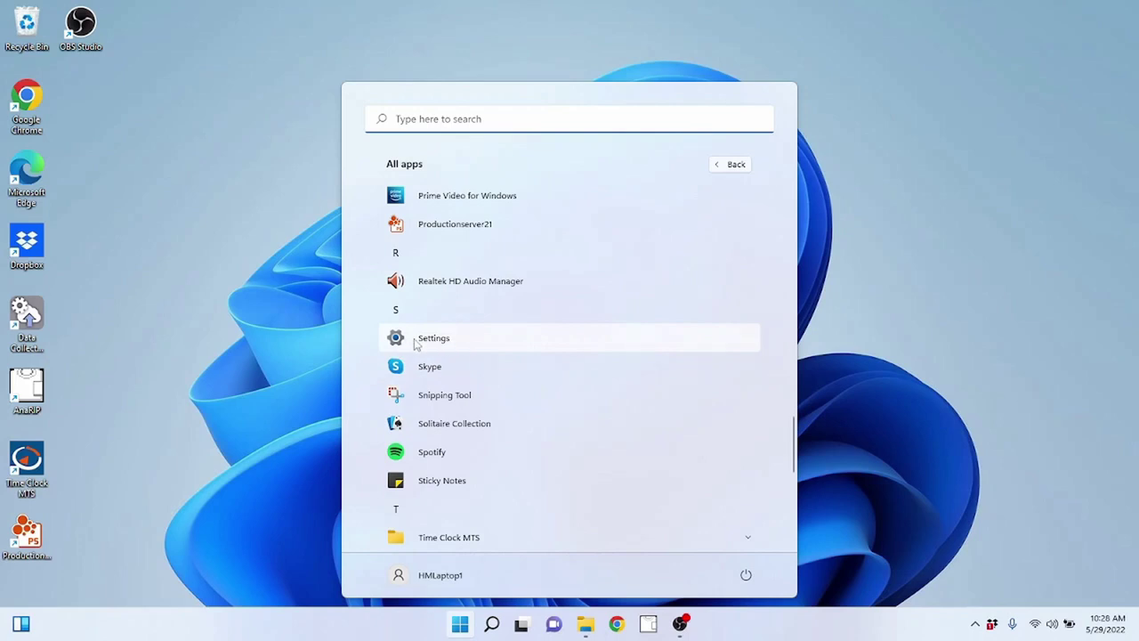
{"action": "right_click", "coordinate": [474, 346]}
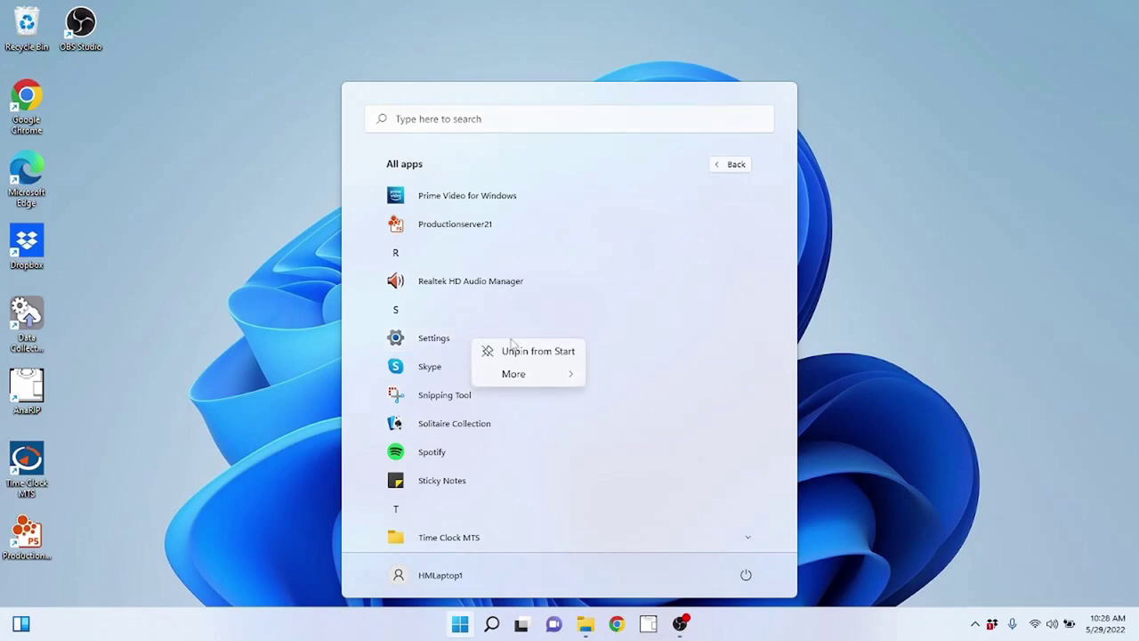
{"action": "left_click", "coordinate": [722, 170]}
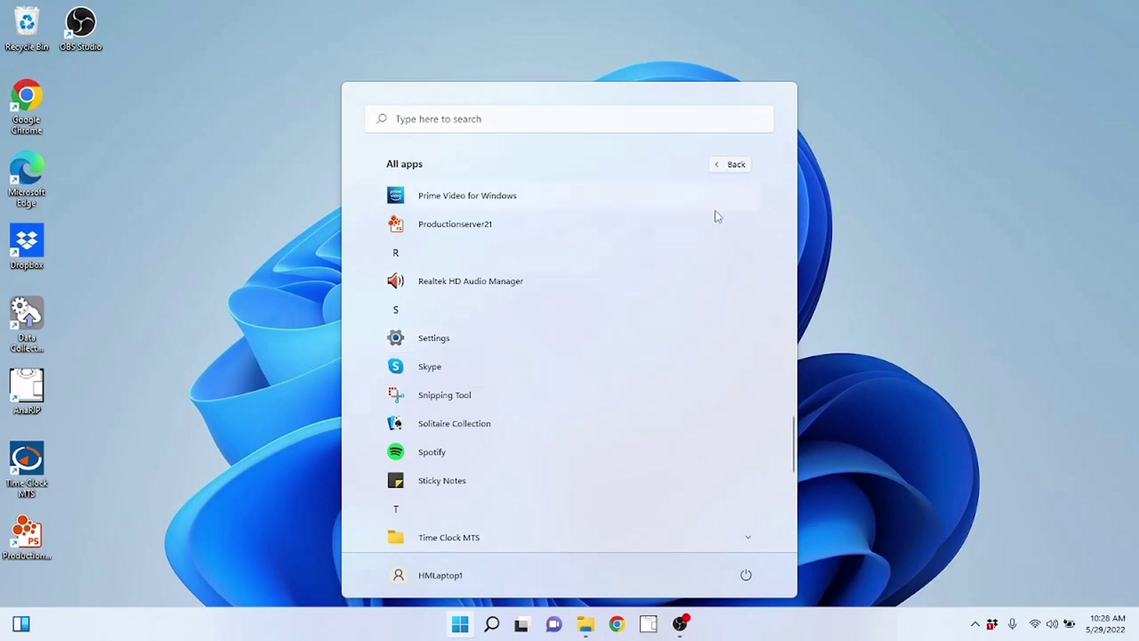
{"action": "left_click", "coordinate": [726, 168]}
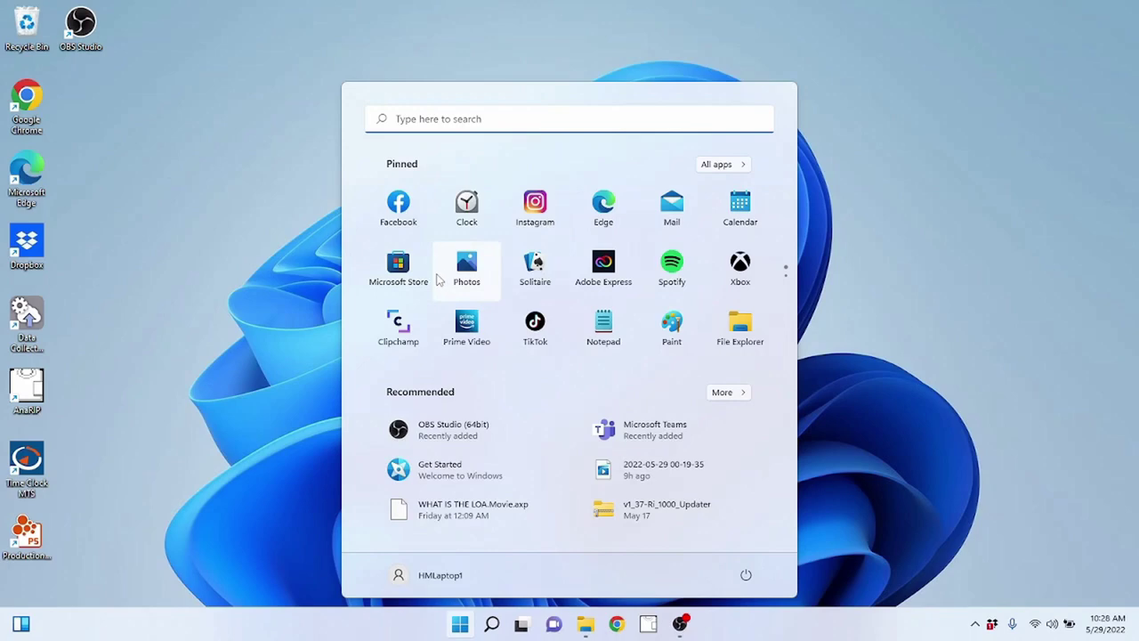
{"action": "left_click", "coordinate": [272, 473]}
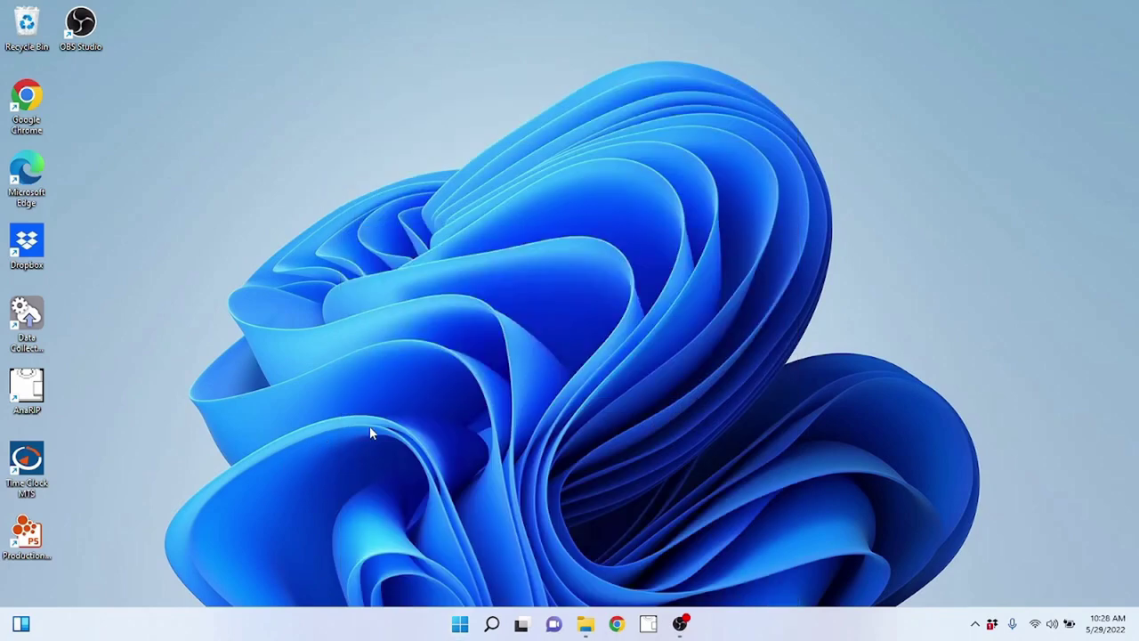
Search for 'settings', launch the Settings app, and go to its Windows Update section.
{"action": "left_click", "coordinate": [492, 626]}
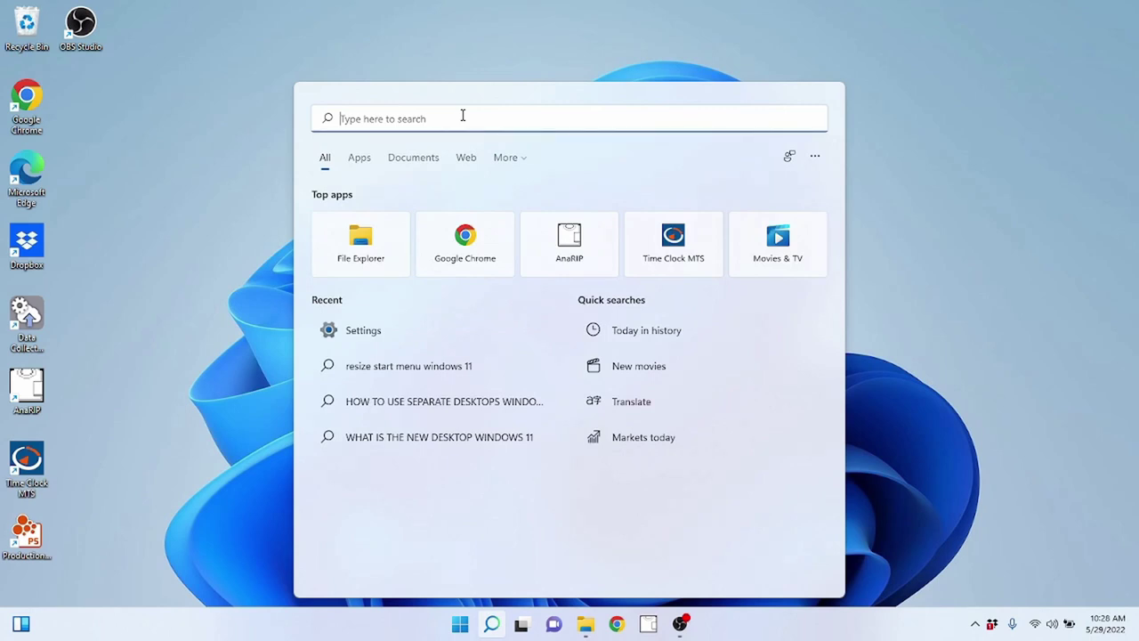
{"action": "type", "text": "settings"}
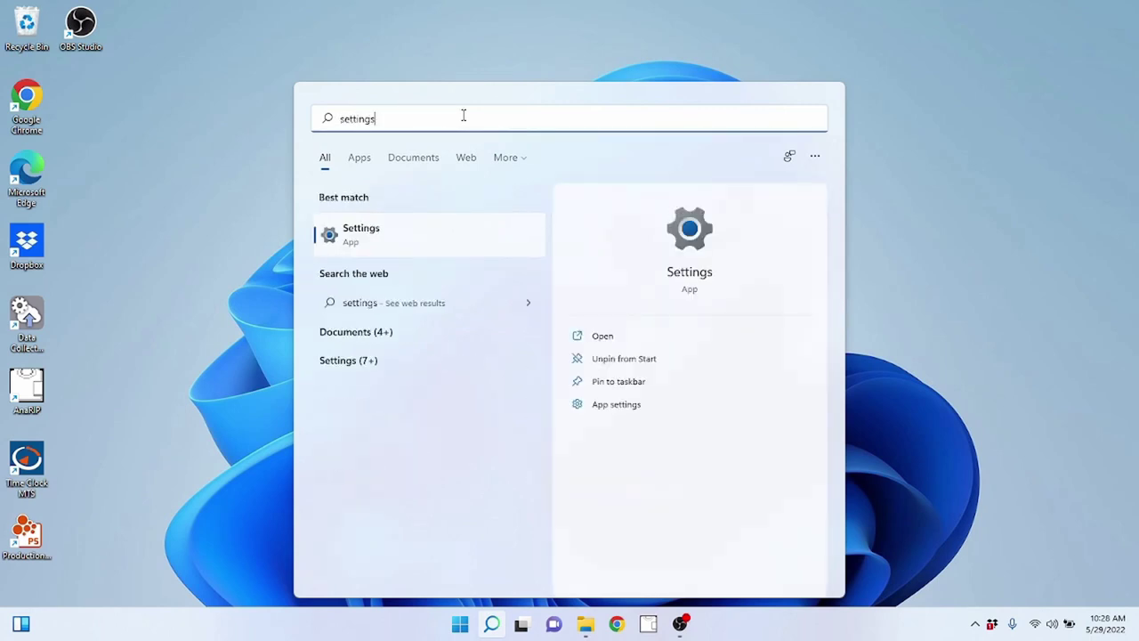
{"action": "left_click", "coordinate": [368, 235]}
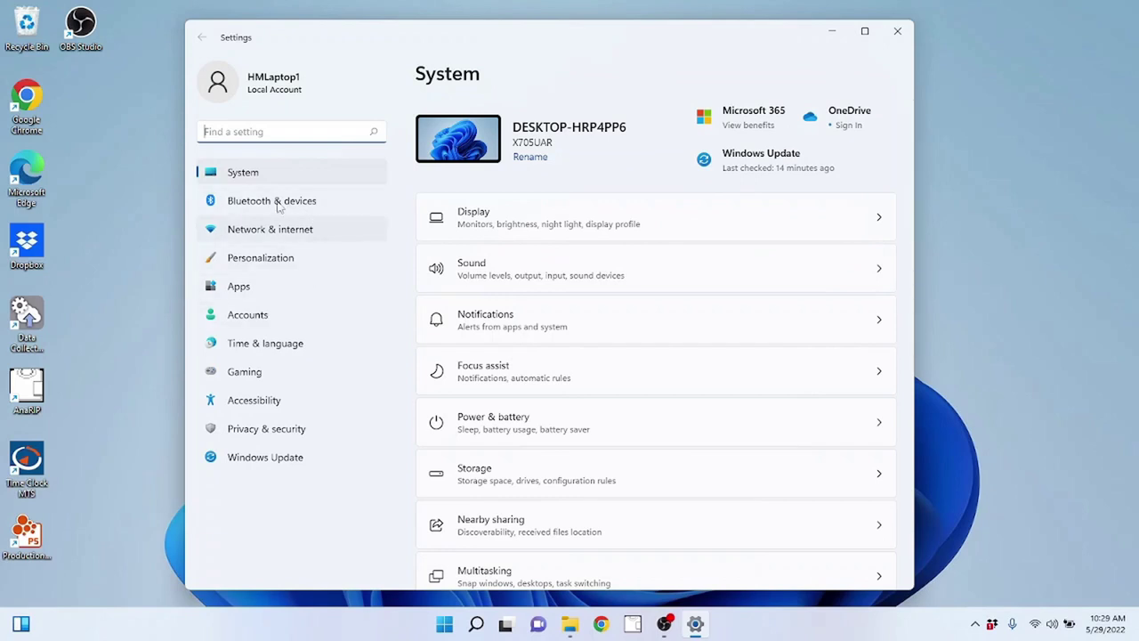
{"action": "left_click", "coordinate": [250, 459]}
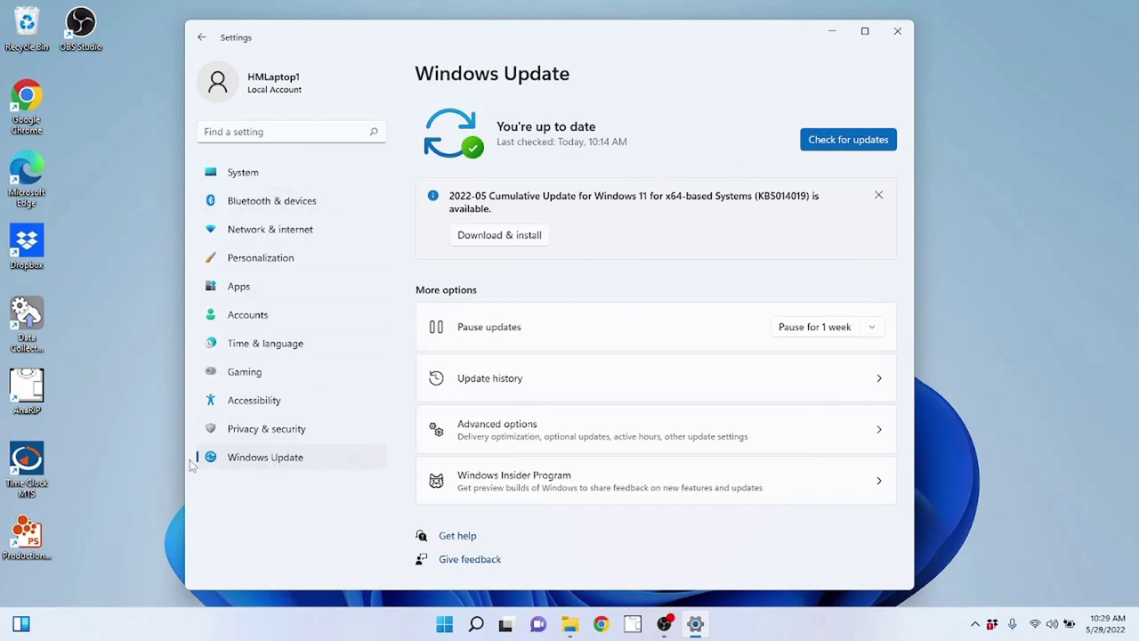
Browse the System page, then visit Bluetooth & devices and Network & internet.
{"action": "left_click", "coordinate": [244, 175]}
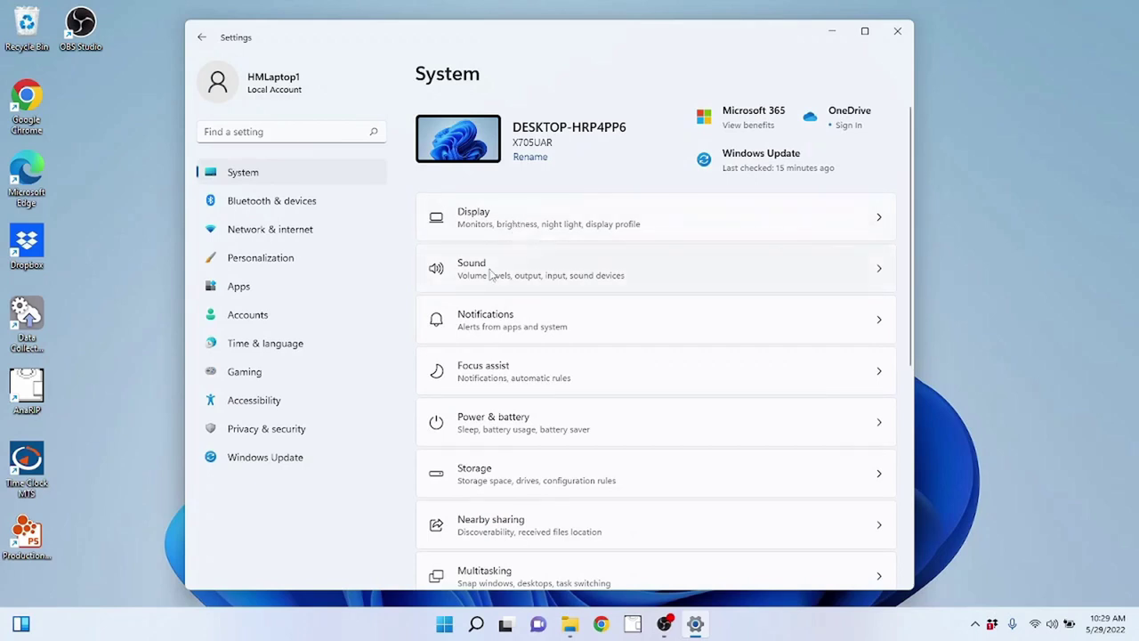
{"action": "scroll", "coordinate": [515, 343], "scroll_direction": "down", "scroll_amount": 1}
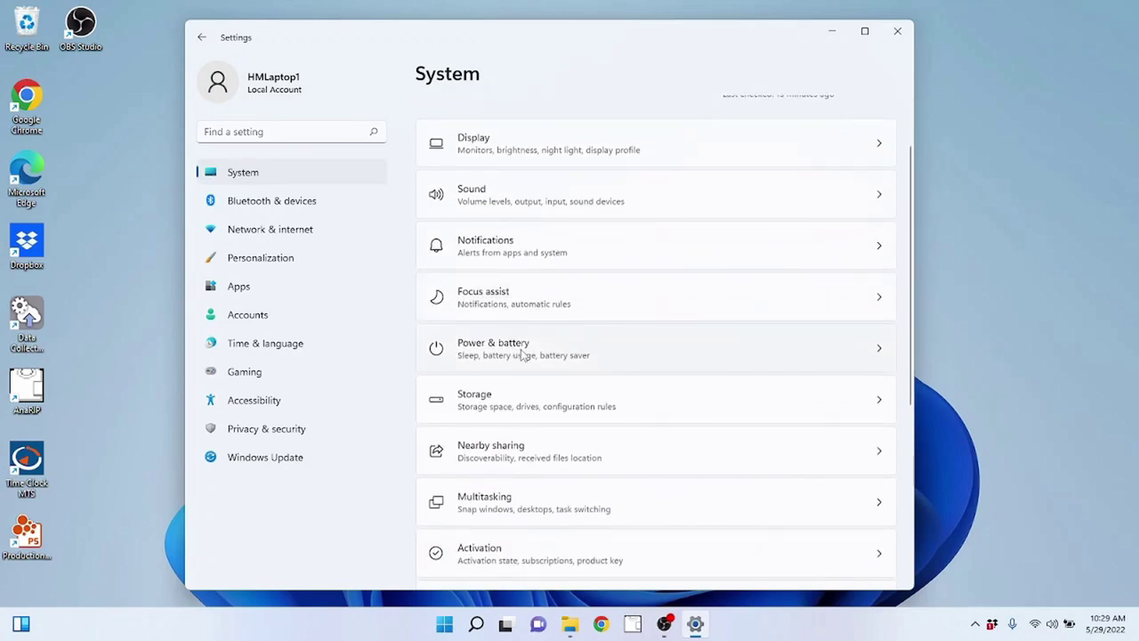
{"action": "scroll", "coordinate": [523, 355], "scroll_direction": "down", "scroll_amount": 4}
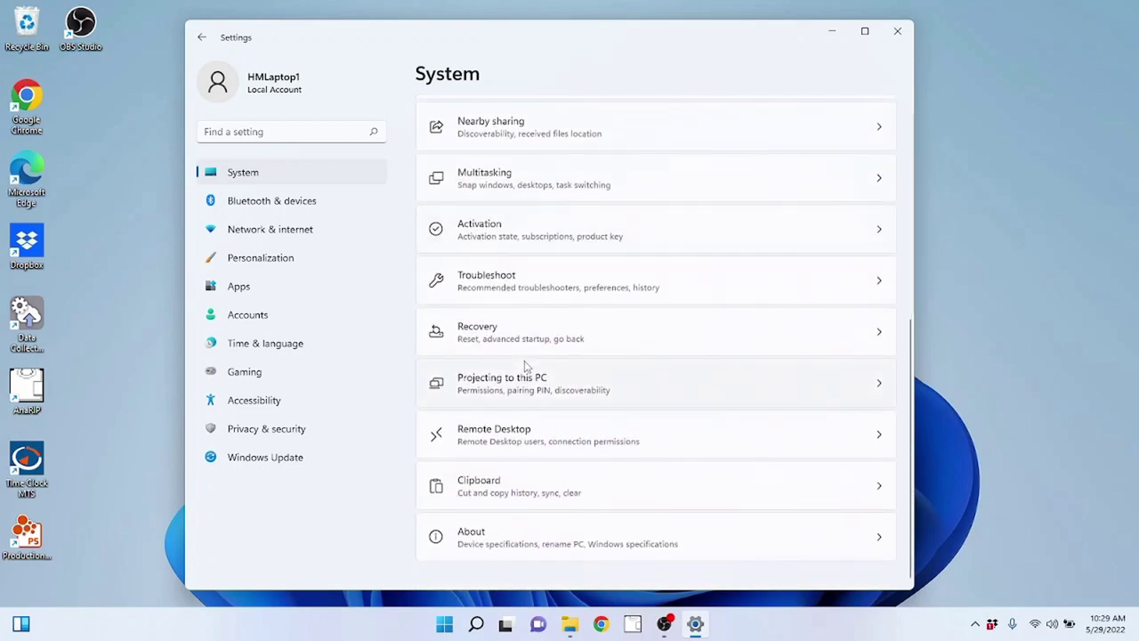
{"action": "scroll", "coordinate": [525, 365], "scroll_direction": "up", "scroll_amount": 5}
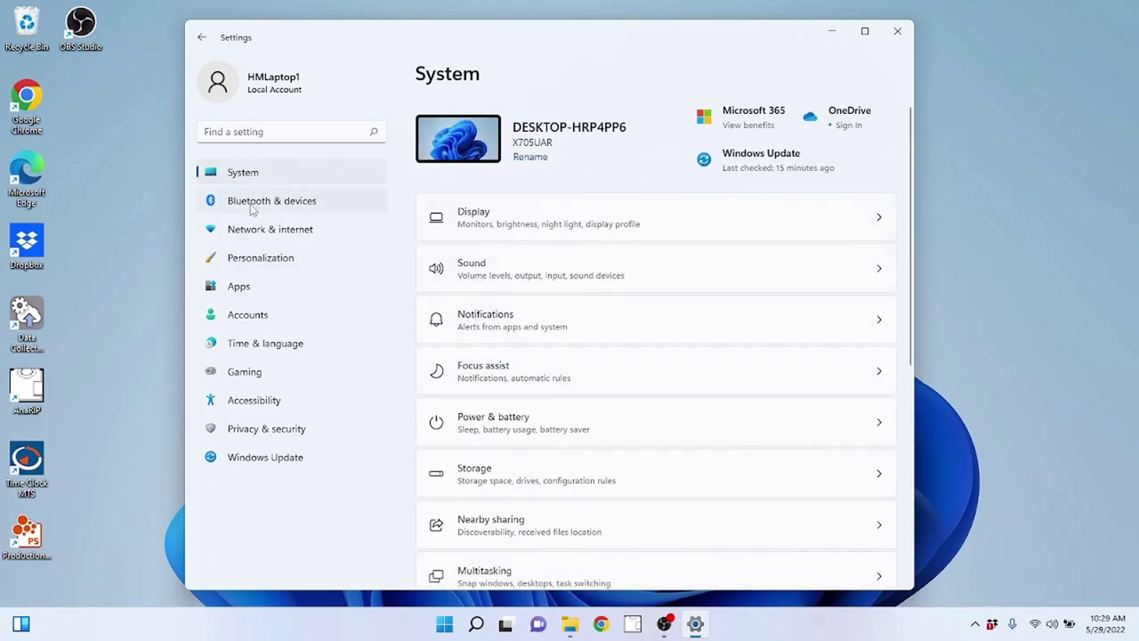
{"action": "left_click", "coordinate": [303, 207]}
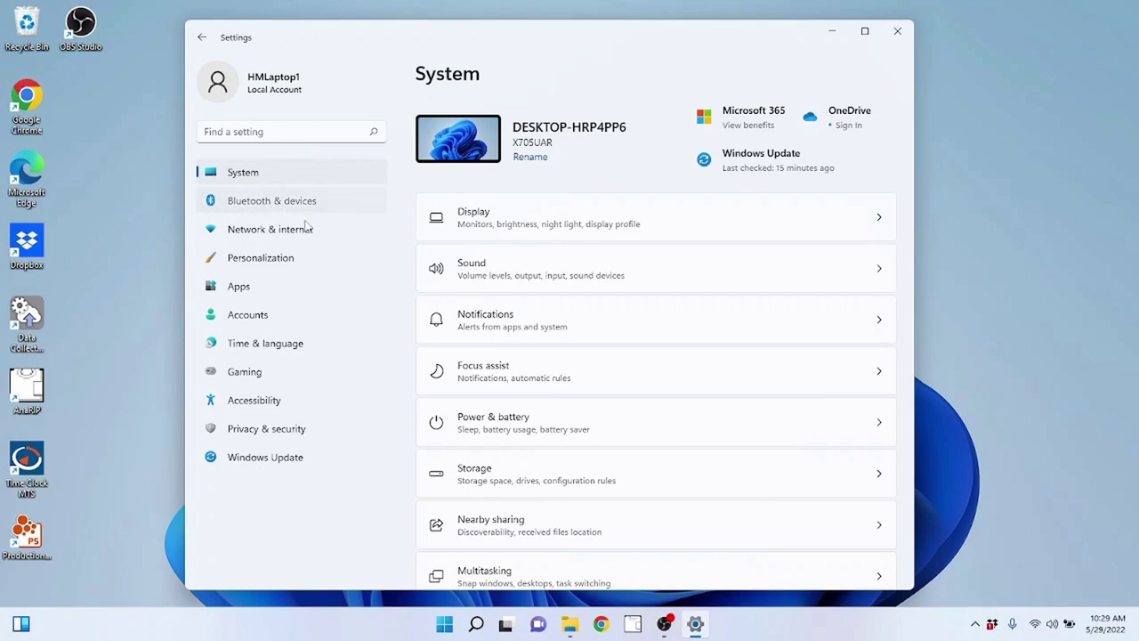
{"action": "left_click", "coordinate": [305, 233]}
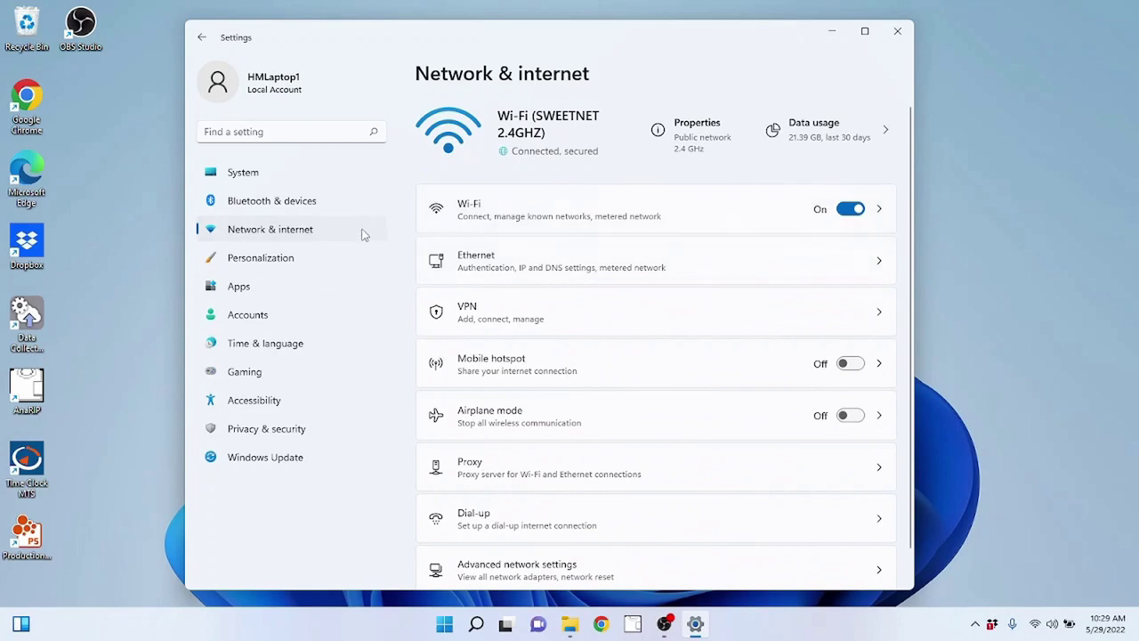
In Personalization apply the dark theme, revert to the light theme, then go to Apps.
{"action": "left_click", "coordinate": [256, 260]}
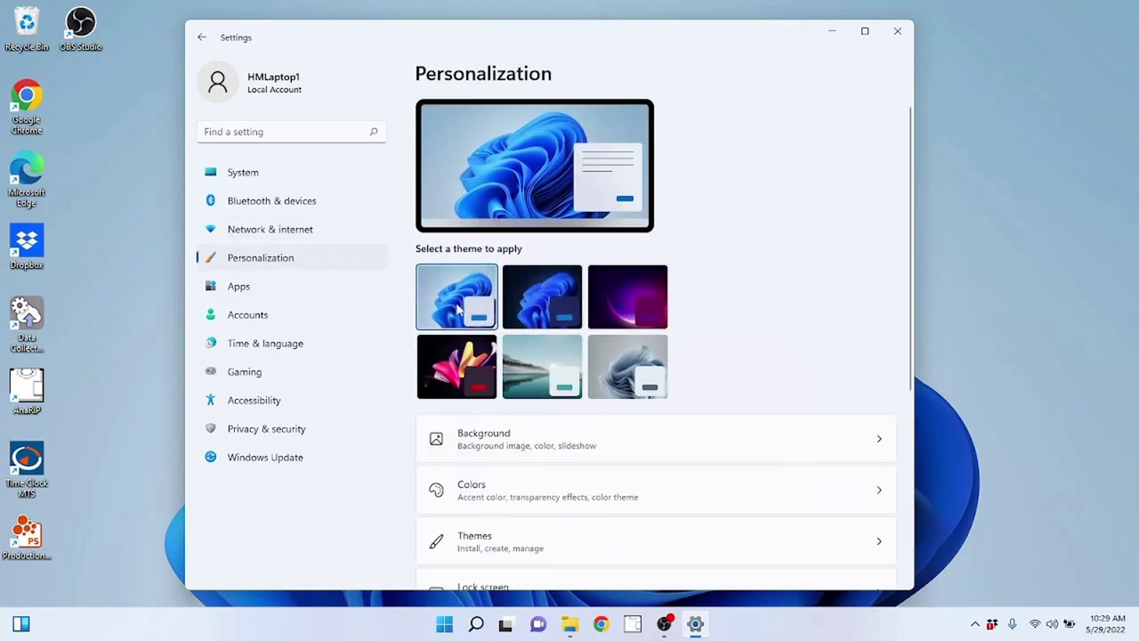
{"action": "left_click", "coordinate": [533, 305]}
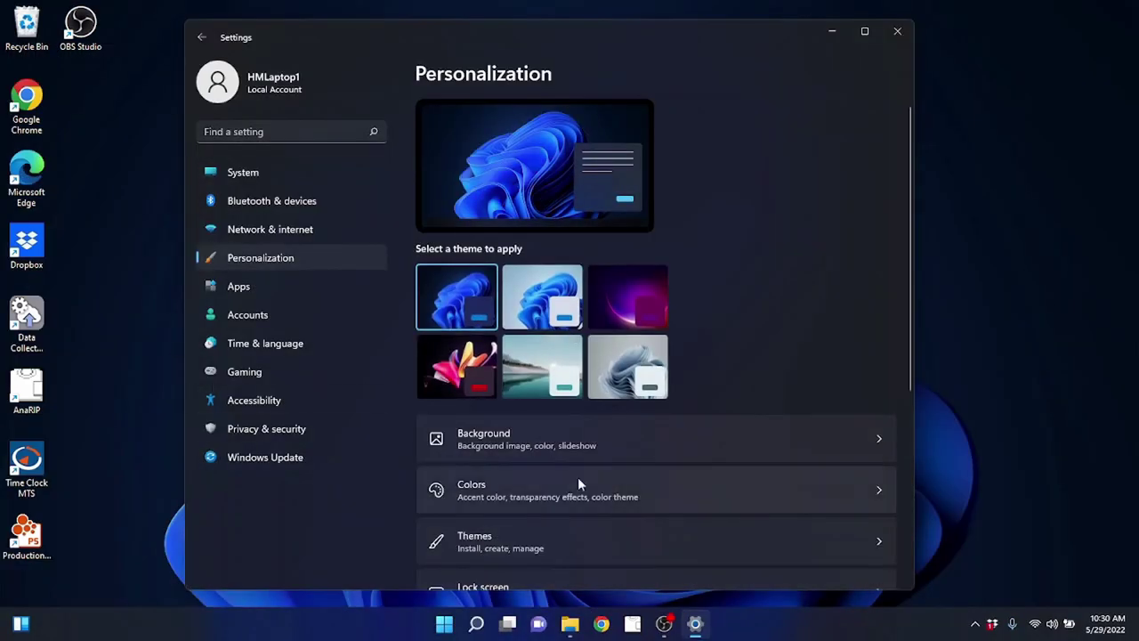
{"action": "left_click", "coordinate": [551, 312]}
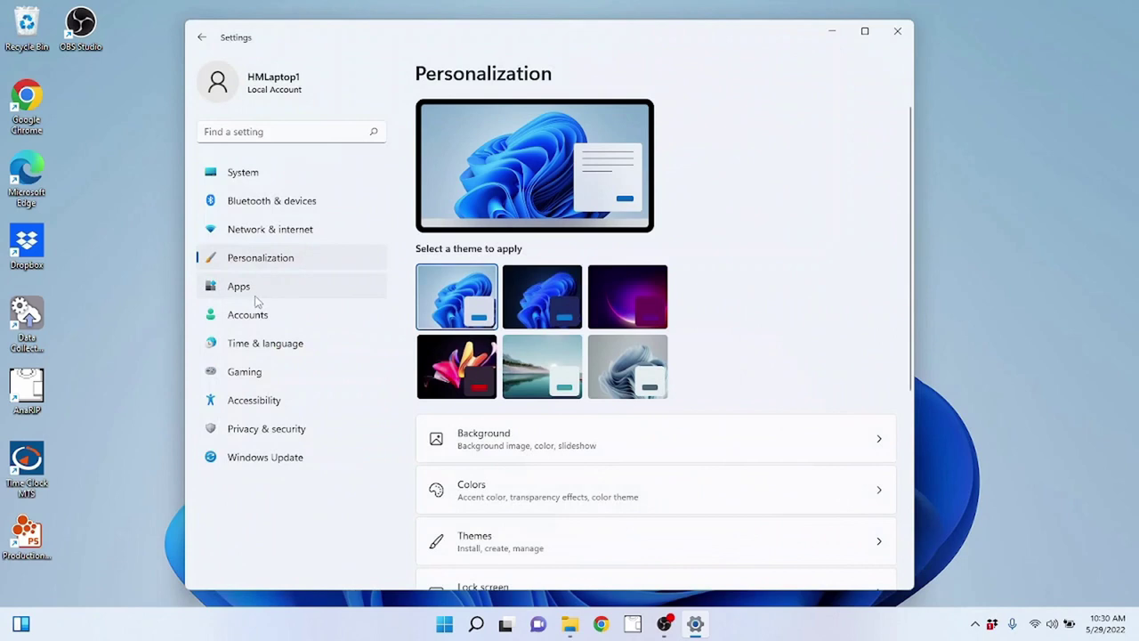
{"action": "left_click", "coordinate": [242, 288]}
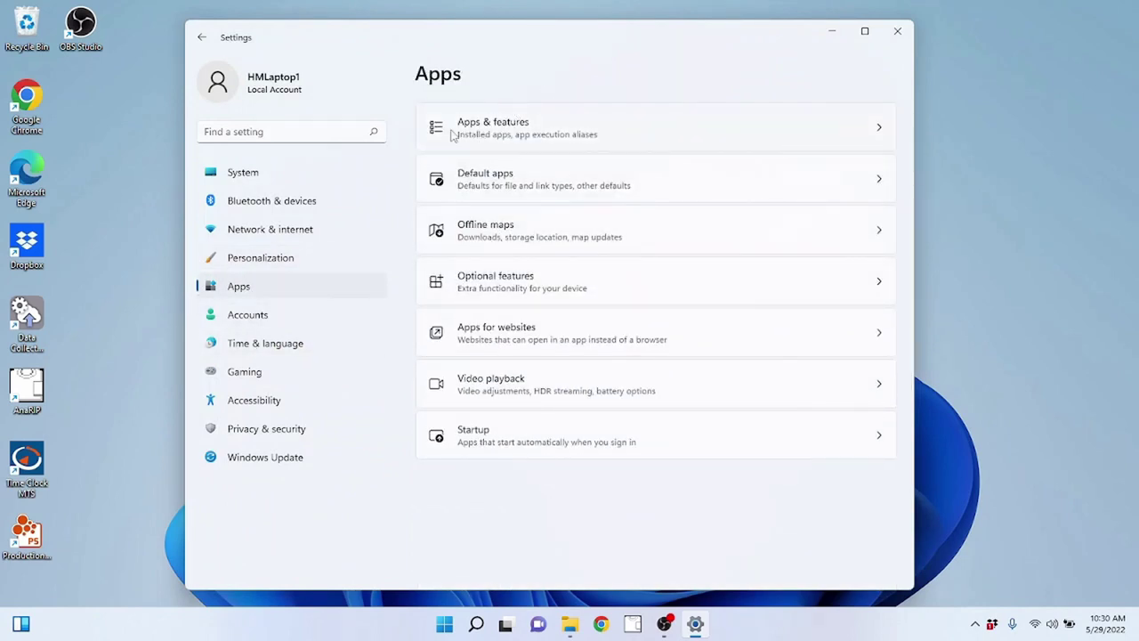
Visit the Accounts and Time & language pages, go back, then close the Settings window.
{"action": "left_click", "coordinate": [248, 322]}
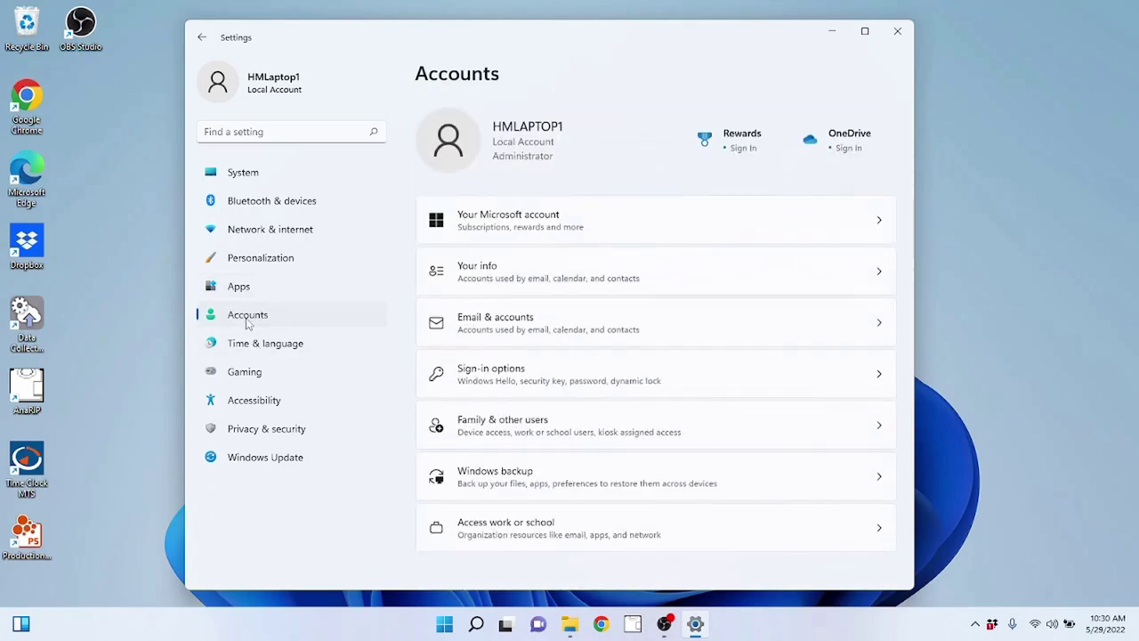
{"action": "left_click", "coordinate": [240, 347]}
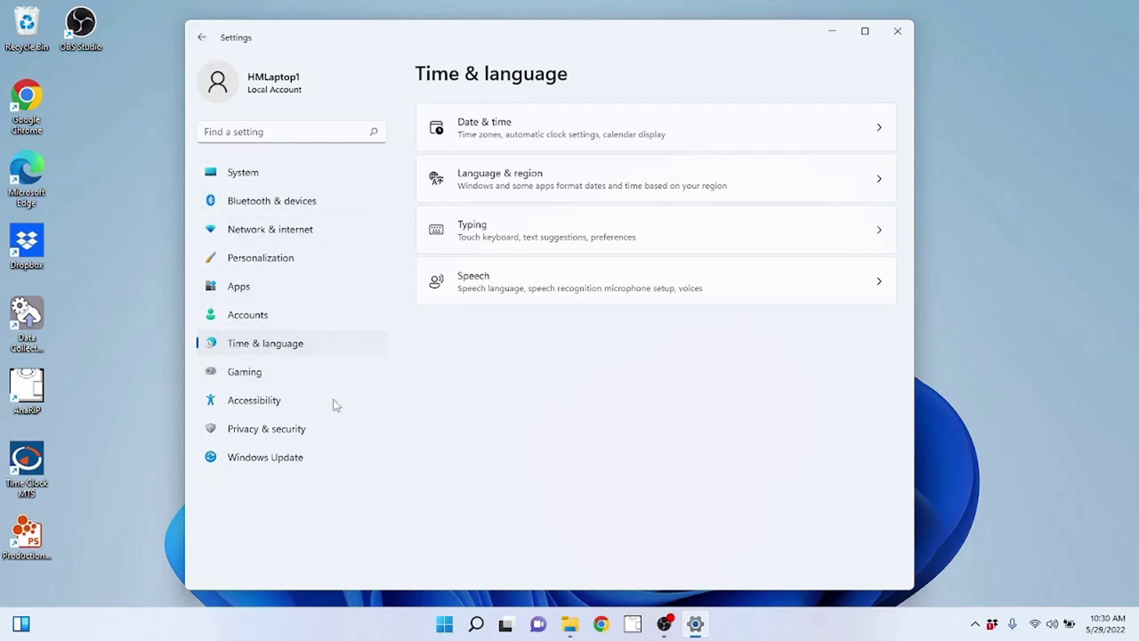
{"action": "left_click", "coordinate": [202, 39]}
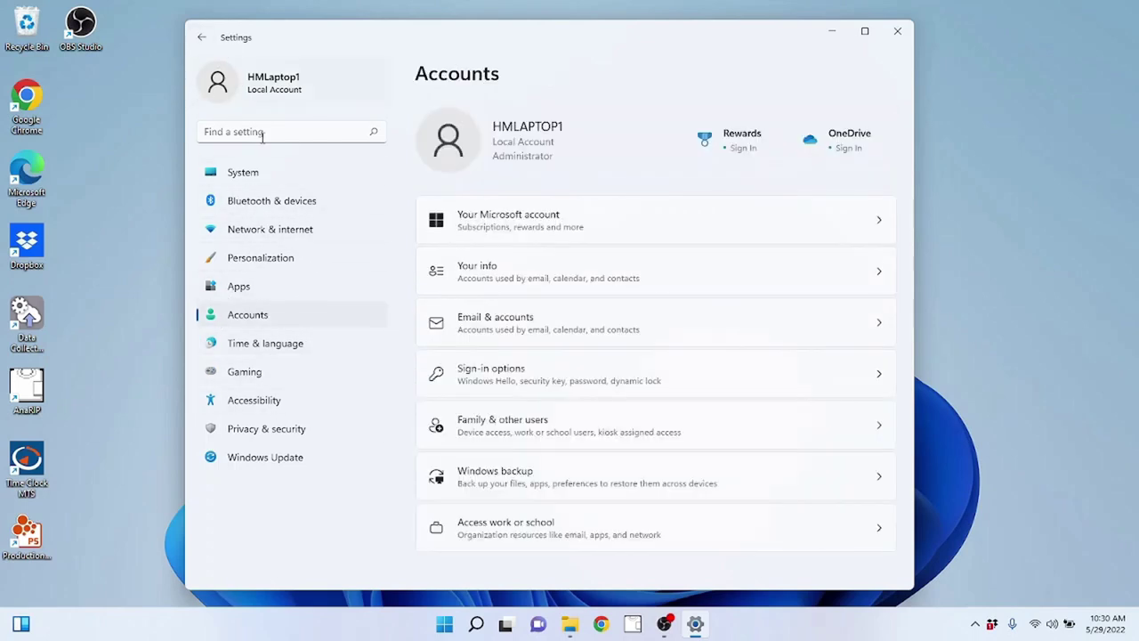
{"action": "left_click", "coordinate": [897, 31]}
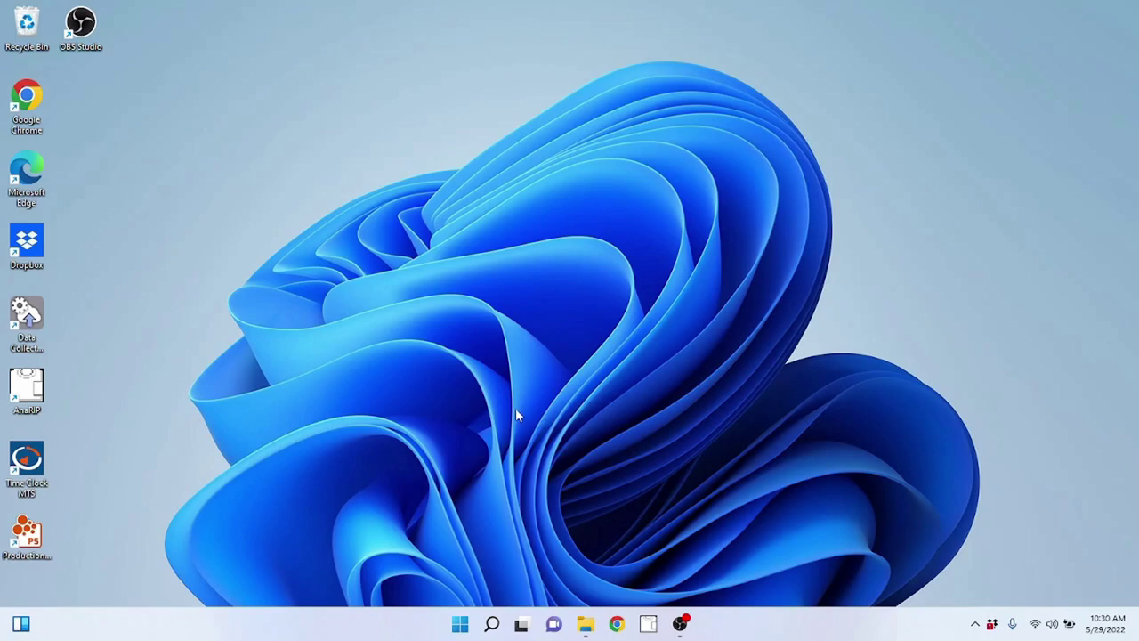
{"action": "left_click", "coordinate": [460, 623]}
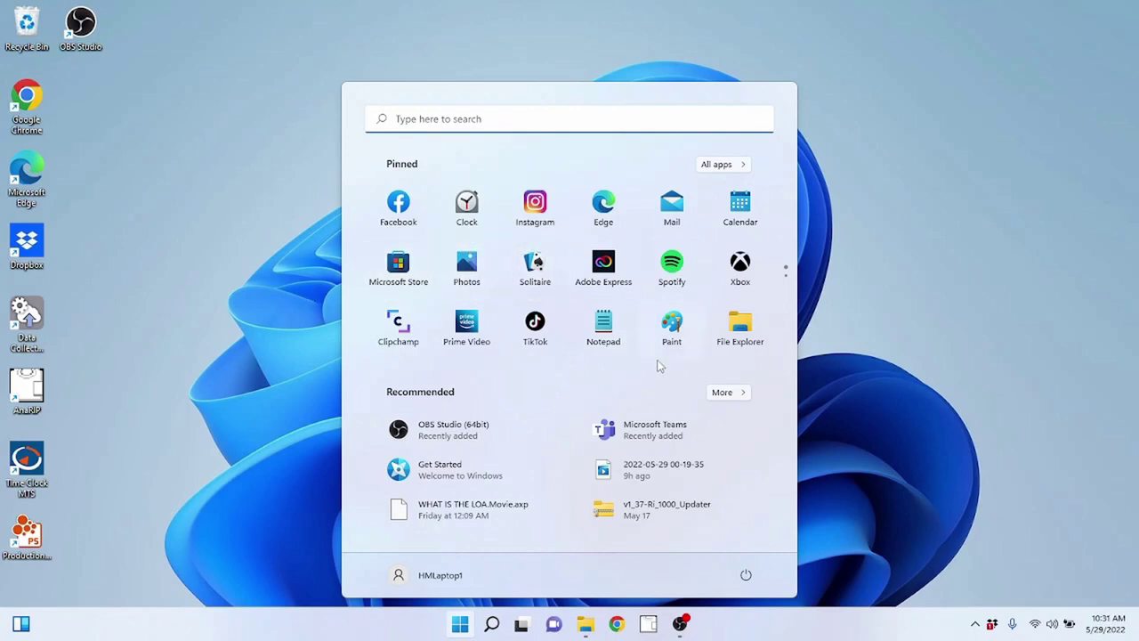
{"action": "left_click", "coordinate": [862, 330]}
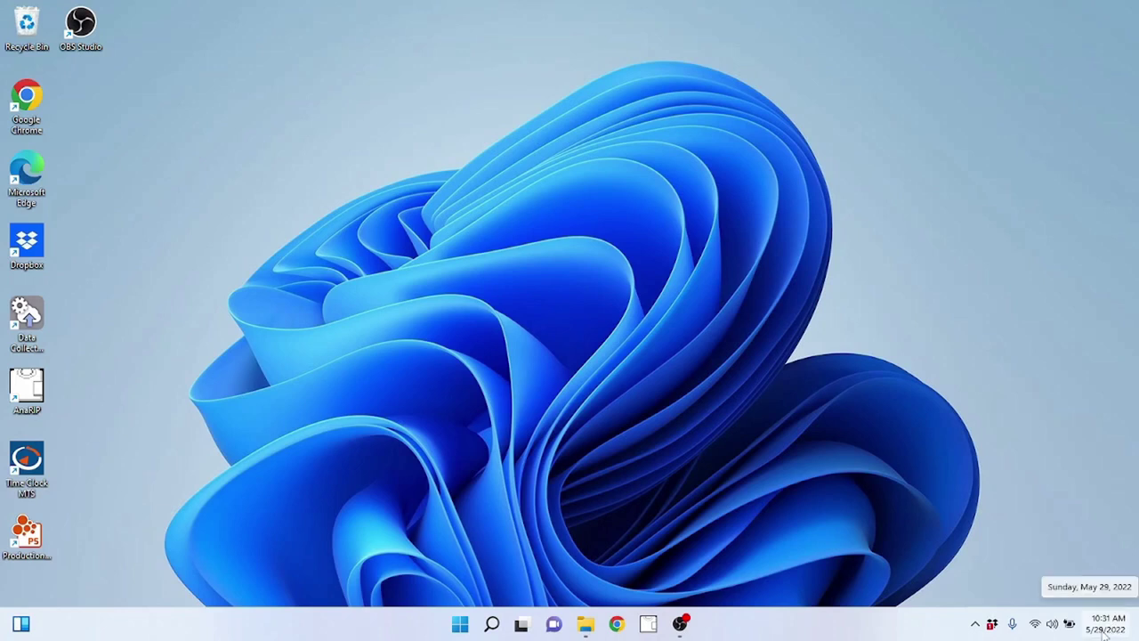
{"action": "left_click", "coordinate": [460, 626]}
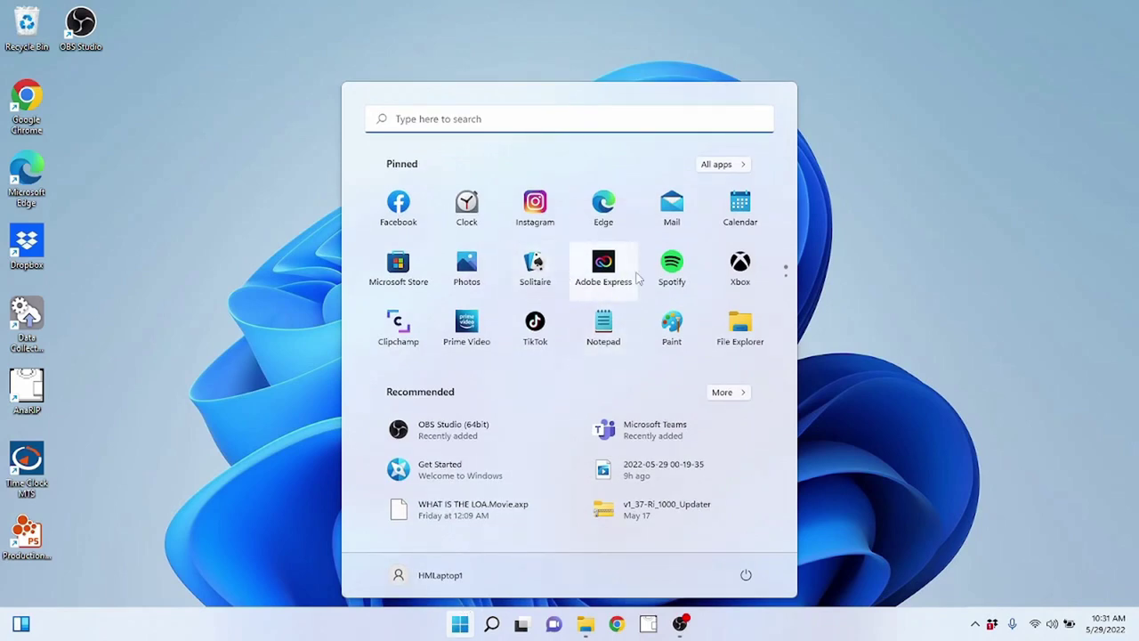
{"action": "scroll", "coordinate": [623, 276], "scroll_direction": "down", "scroll_amount": 1}
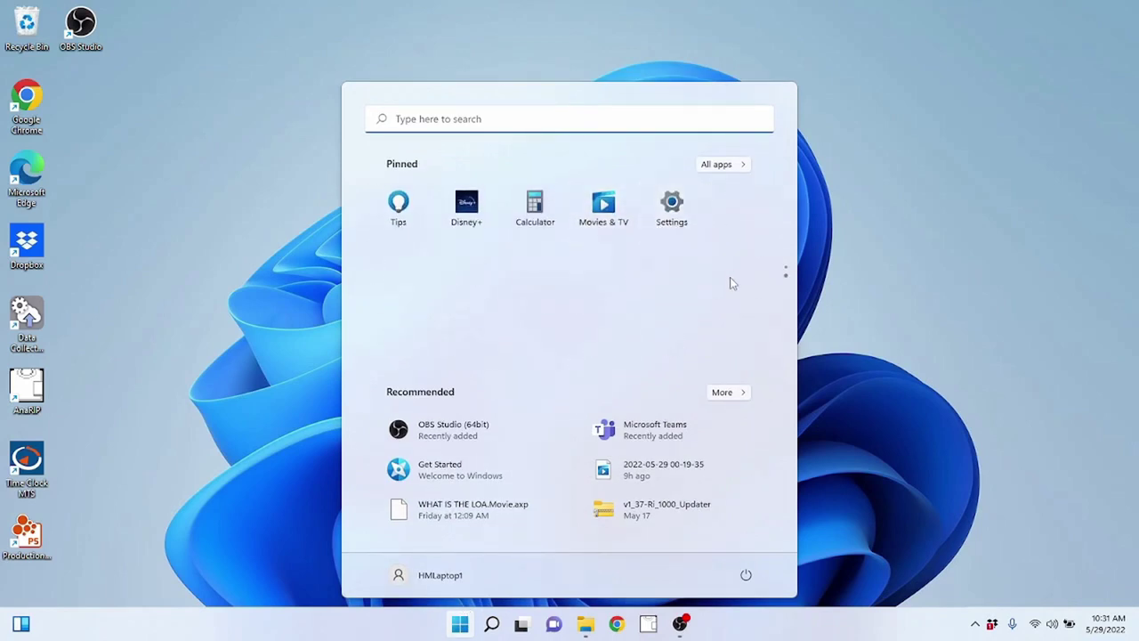
{"action": "scroll", "coordinate": [726, 283], "scroll_direction": "up", "scroll_amount": 1}
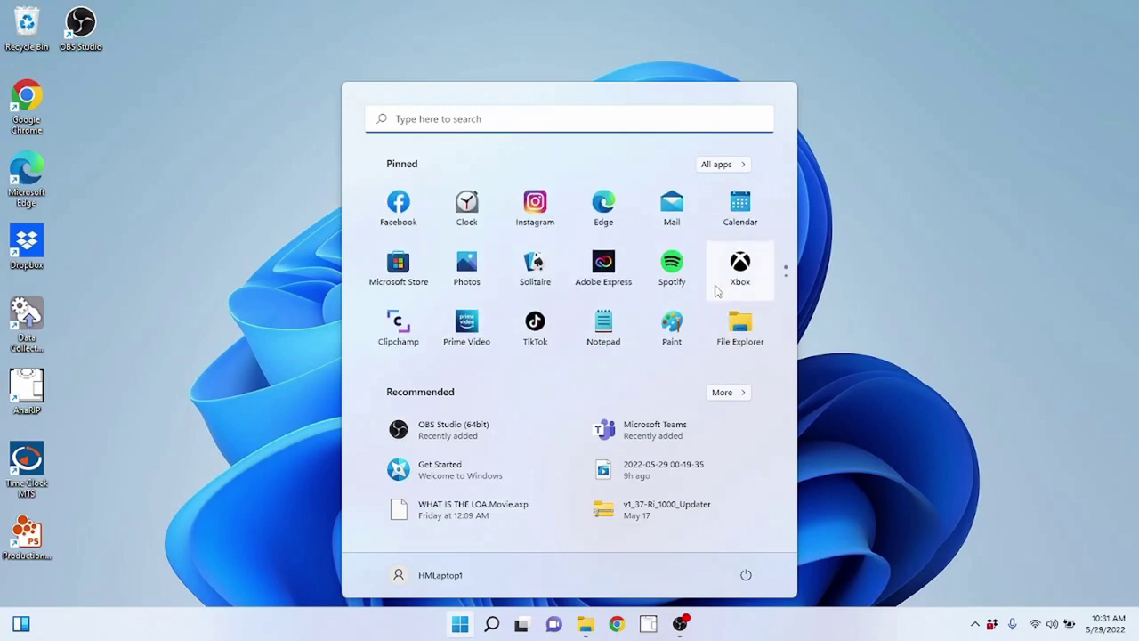
{"action": "left_click", "coordinate": [277, 303]}
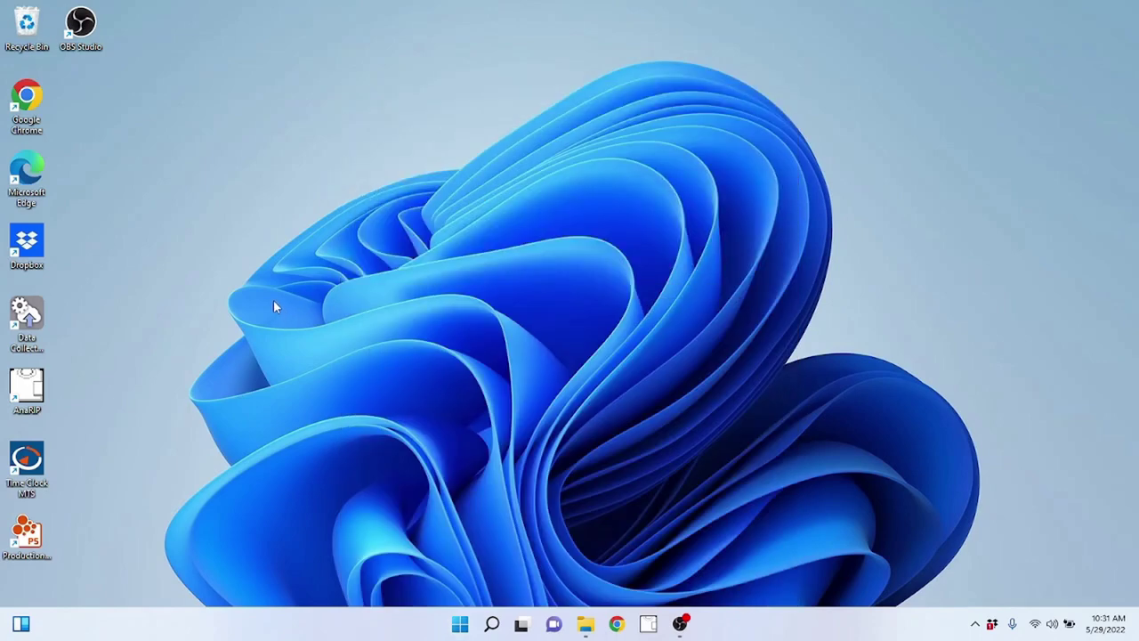